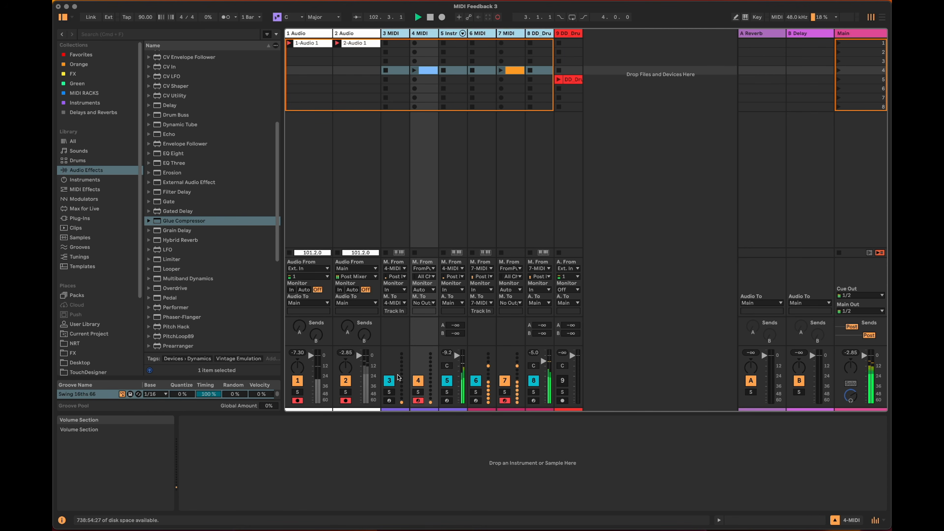
Deactivate tracks 3 through 8 together.
{"action": "left_click", "coordinate": [391, 380]}
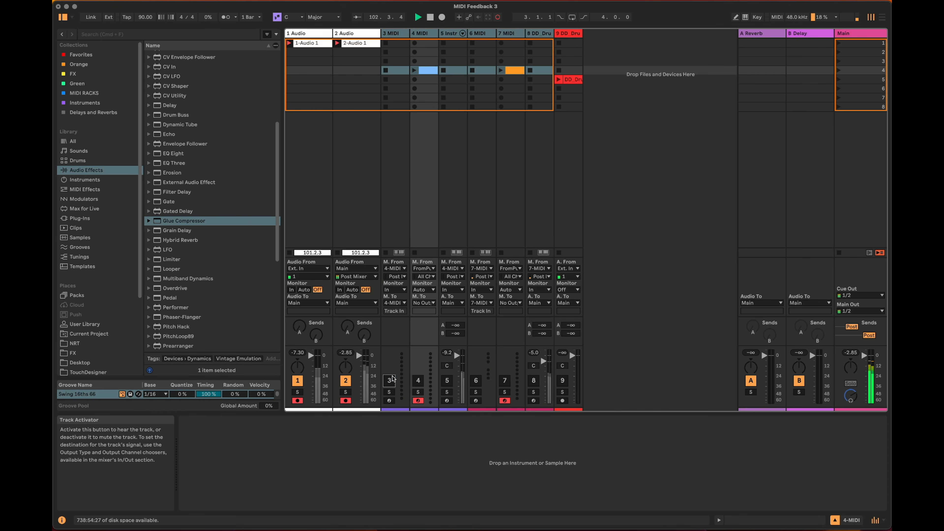
{"action": "left_click", "coordinate": [639, 238]}
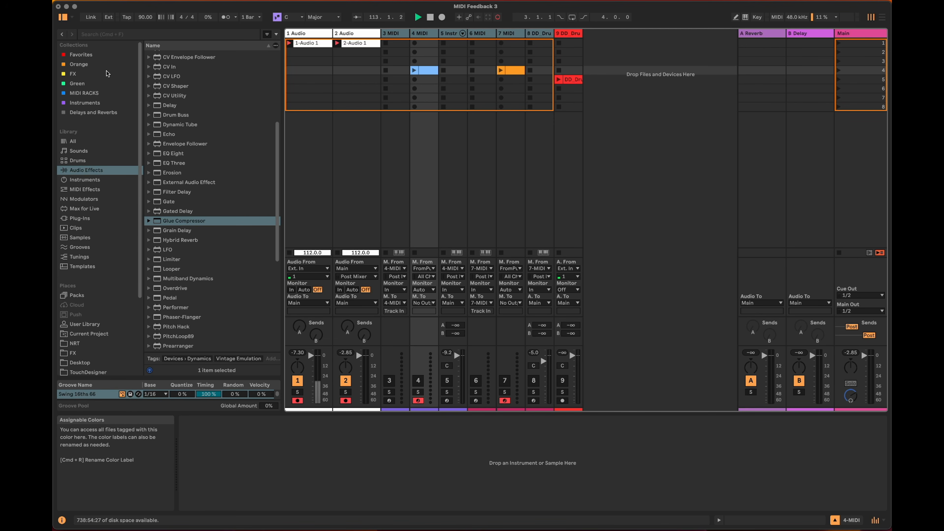
Load the Thayer Glock SM instrument rack from the Instruments collection onto a new MIDI track.
{"action": "left_click", "coordinate": [85, 102]}
{"action": "left_click_drag", "start_coordinate": [194, 315], "coordinate": [637, 108]}
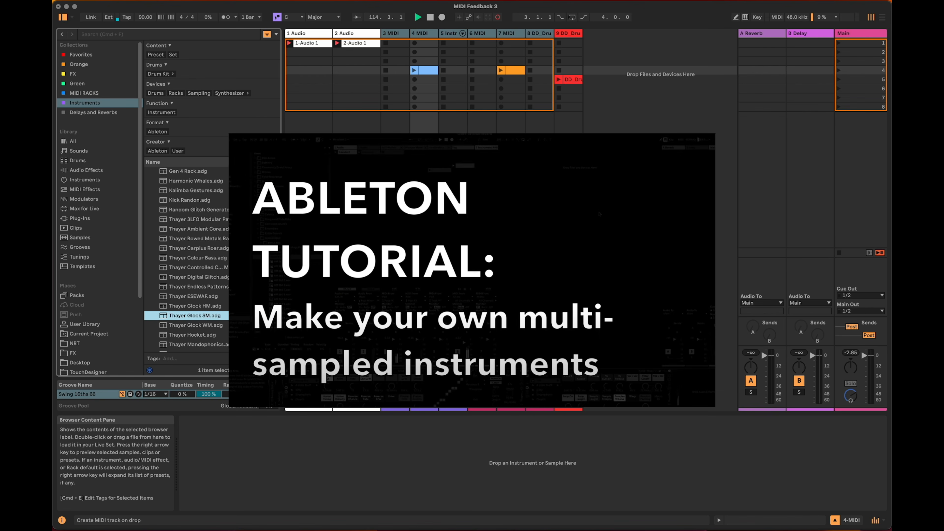
{"action": "left_click_drag", "start_coordinate": [599, 214], "coordinate": [599, 214]}
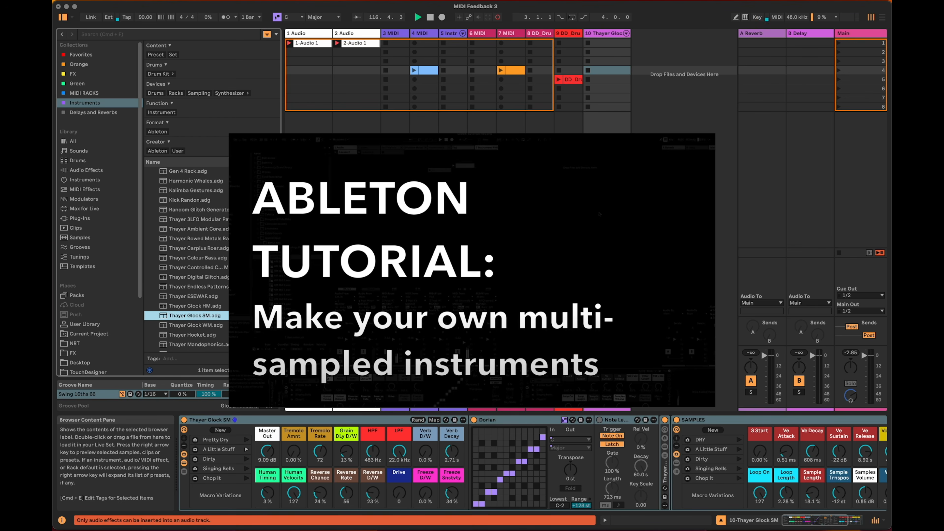
Recall the Pretty Dry variation on the main rack and DRY on the SAMPLES rack, setting Sample Trnspos to -12 st.
{"action": "left_click", "coordinate": [246, 440]}
{"action": "left_click", "coordinate": [740, 440]}
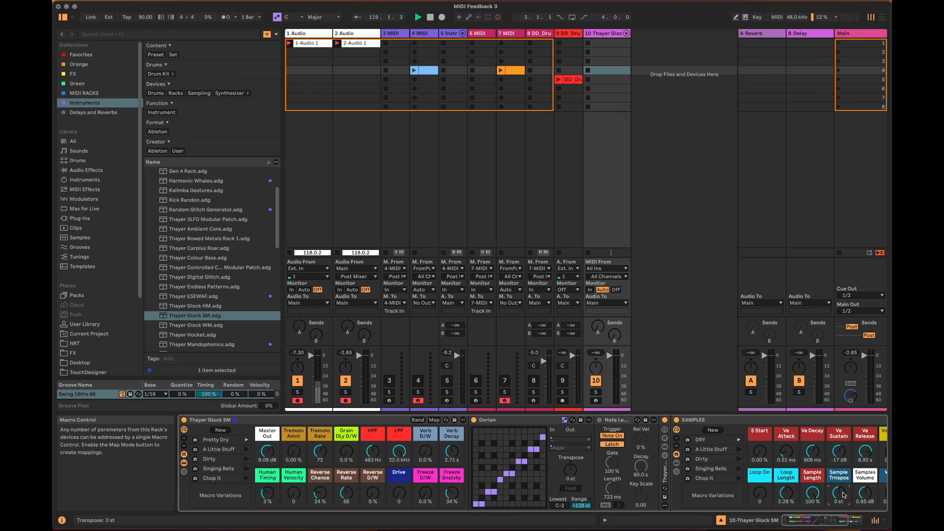
{"action": "type", "text": "-12"}
{"action": "key", "text": "Return"}
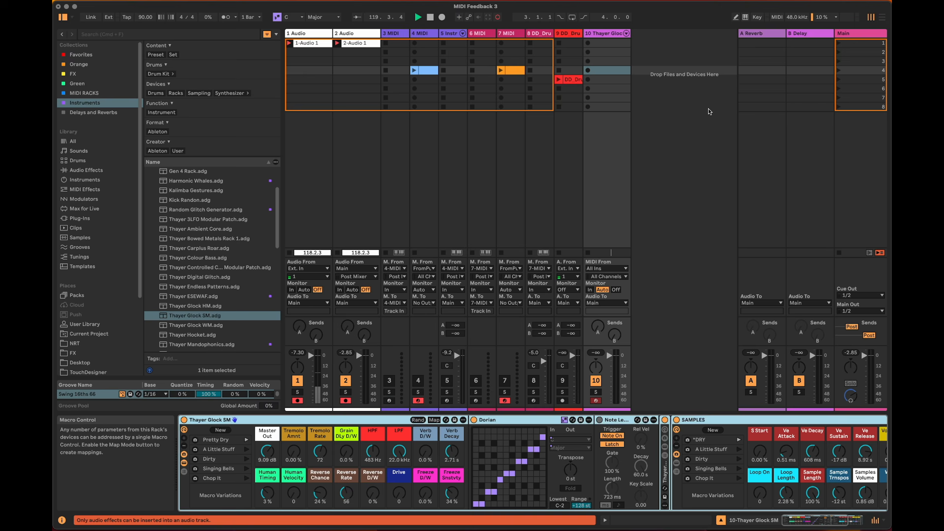
Create an empty MIDI clip in slot 4 of the Thayer Glock SM track and enlarge its note editor.
{"action": "double_click", "coordinate": [612, 70]}
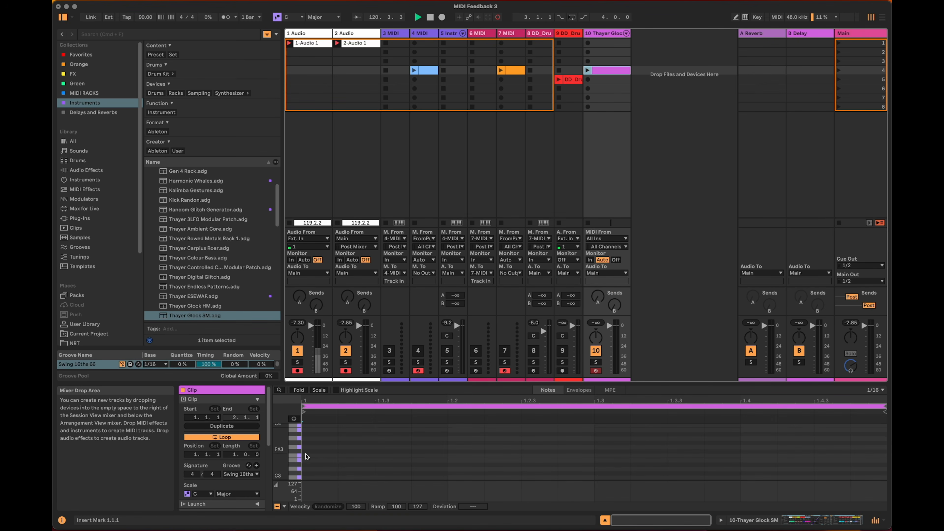
{"action": "left_click_drag", "start_coordinate": [414, 384], "coordinate": [446, 226]}
Audition notes across several octaves of the piano ruler to find the instrument's playable range.
{"action": "left_click", "coordinate": [292, 320]}
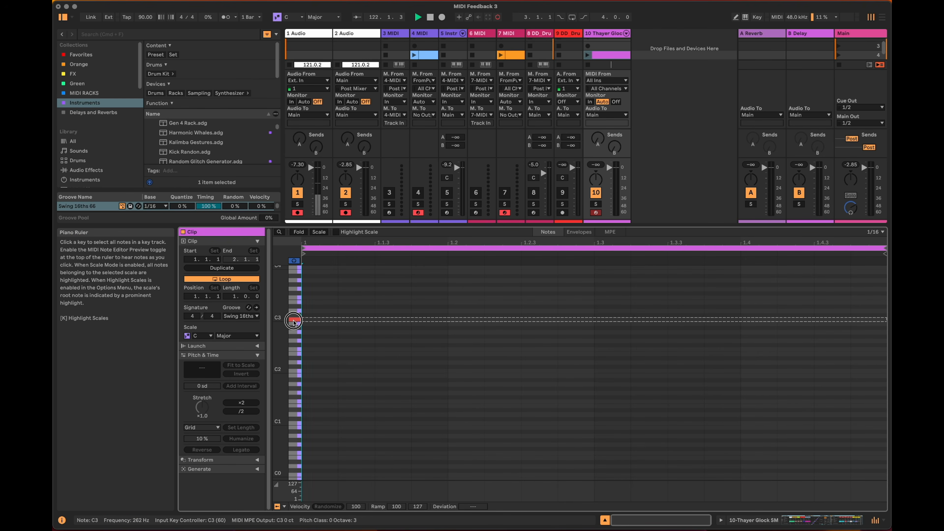
{"action": "left_click", "coordinate": [292, 291]}
{"action": "scroll", "coordinate": [292, 315], "scroll_direction": "up", "scroll_amount": 2}
{"action": "scroll", "coordinate": [292, 315], "scroll_direction": "up", "scroll_amount": 2}
{"action": "left_click", "coordinate": [296, 348]}
{"action": "left_click", "coordinate": [296, 327]}
{"action": "left_click", "coordinate": [296, 281]}
{"action": "left_click", "coordinate": [295, 300]}
{"action": "left_click", "coordinate": [294, 312]}
{"action": "left_click", "coordinate": [294, 336]}
{"action": "left_click", "coordinate": [293, 350]}
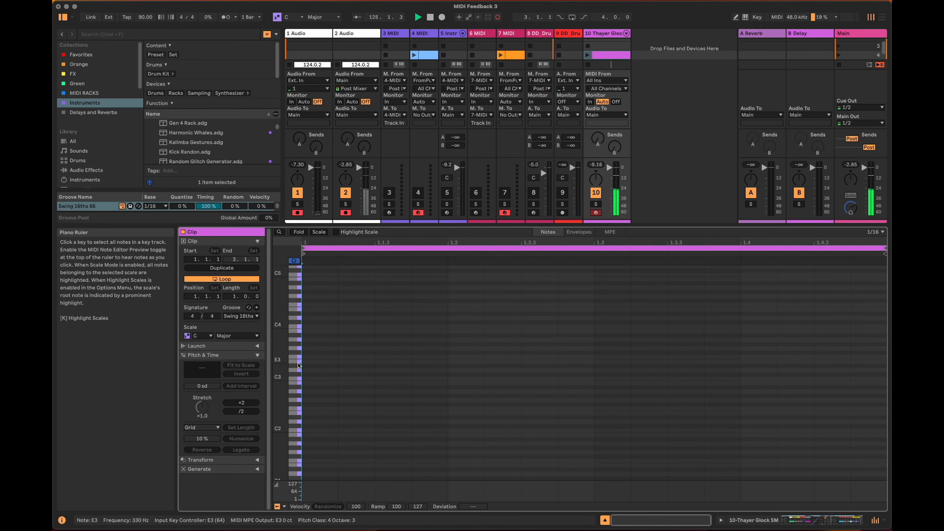
{"action": "left_click_drag", "start_coordinate": [642, 225], "coordinate": [643, 311]}
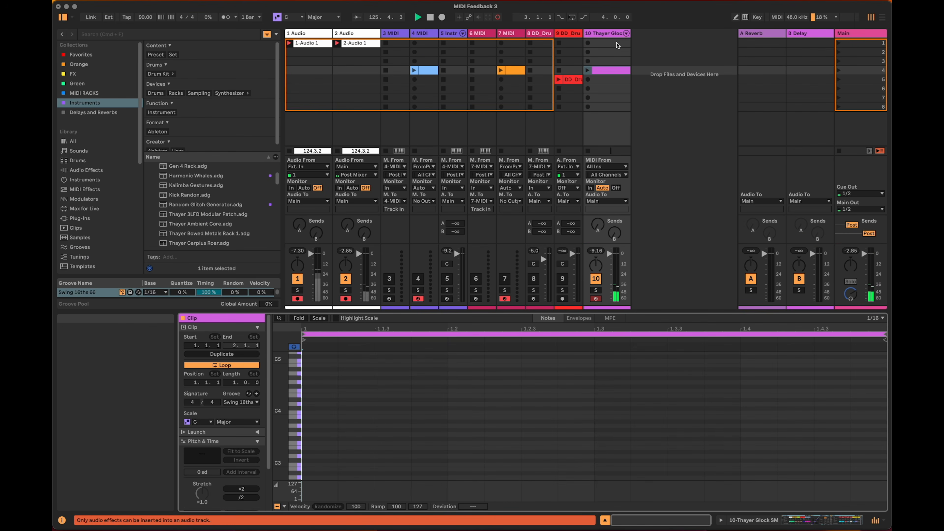
Add a Pitch MIDI effect in front of the Thayer Glock SM rack.
{"action": "left_click", "coordinate": [612, 37]}
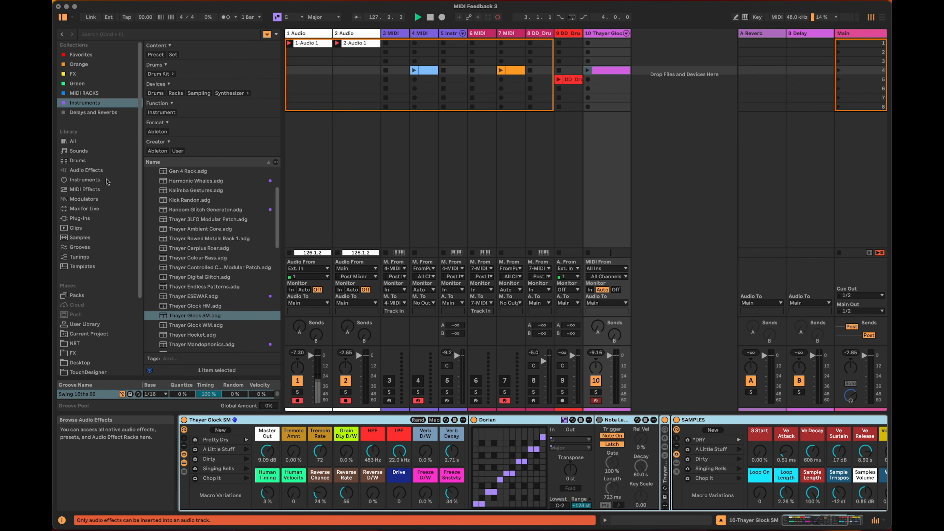
{"action": "left_click", "coordinate": [85, 189]}
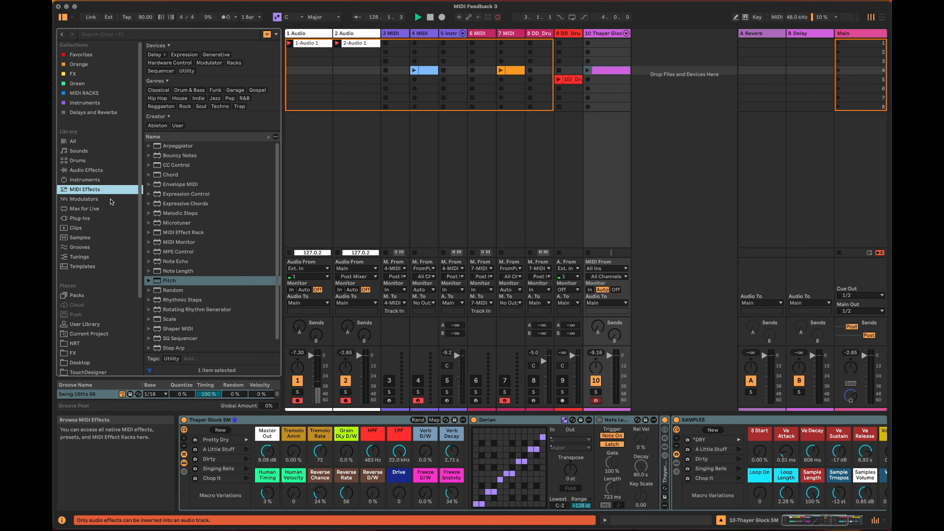
{"action": "left_click_drag", "start_coordinate": [169, 281], "coordinate": [184, 435]}
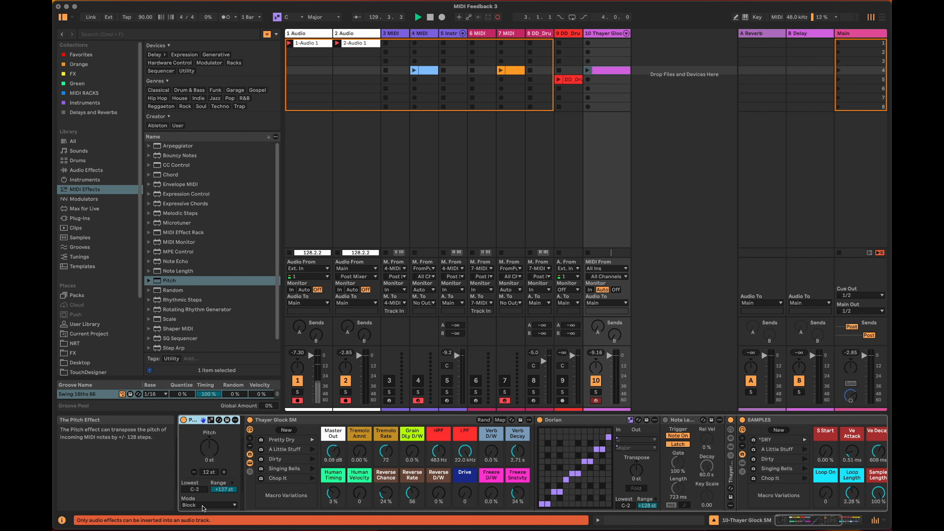
Set the Pitch effect's lowest note to G3, its range to +23 st and its mode to Fold.
{"action": "left_click_drag", "start_coordinate": [196, 490], "coordinate": [195, 468]}
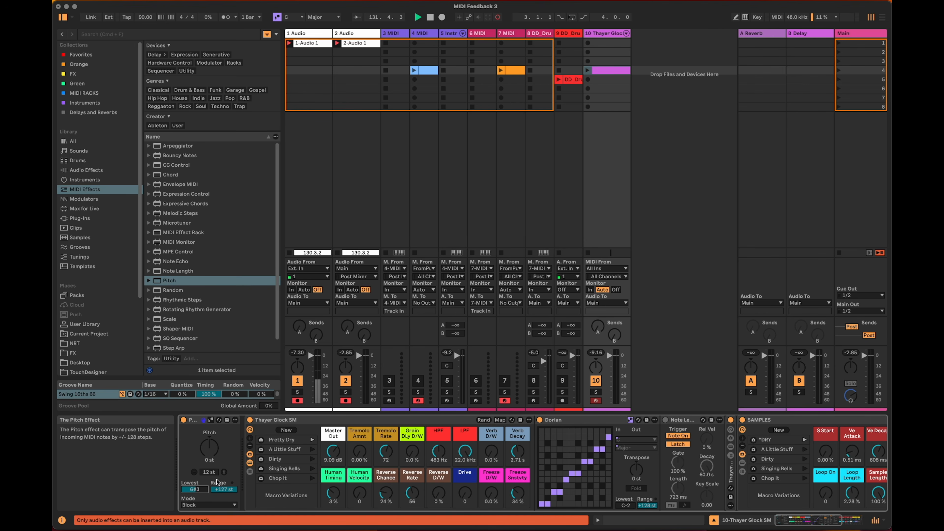
{"action": "left_click_drag", "start_coordinate": [227, 489], "coordinate": [231, 493]}
{"action": "left_click", "coordinate": [225, 505]}
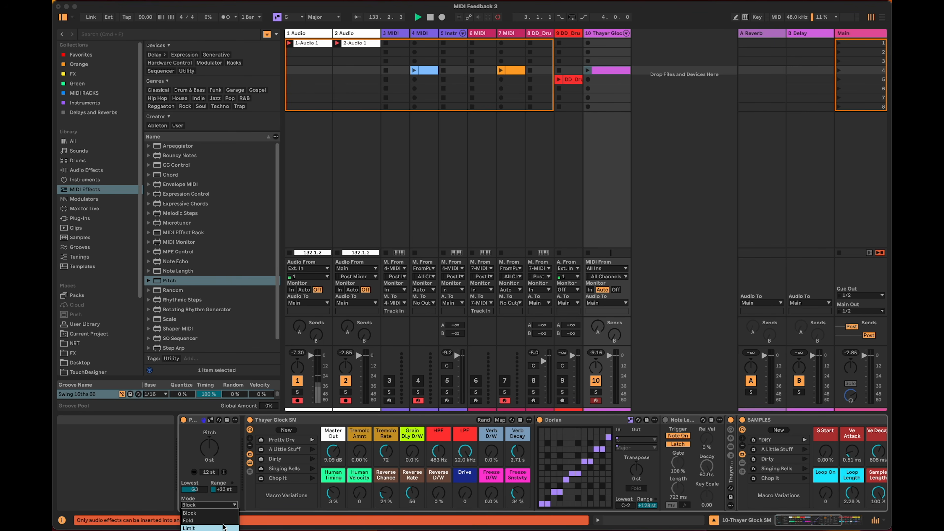
{"action": "left_click", "coordinate": [224, 521]}
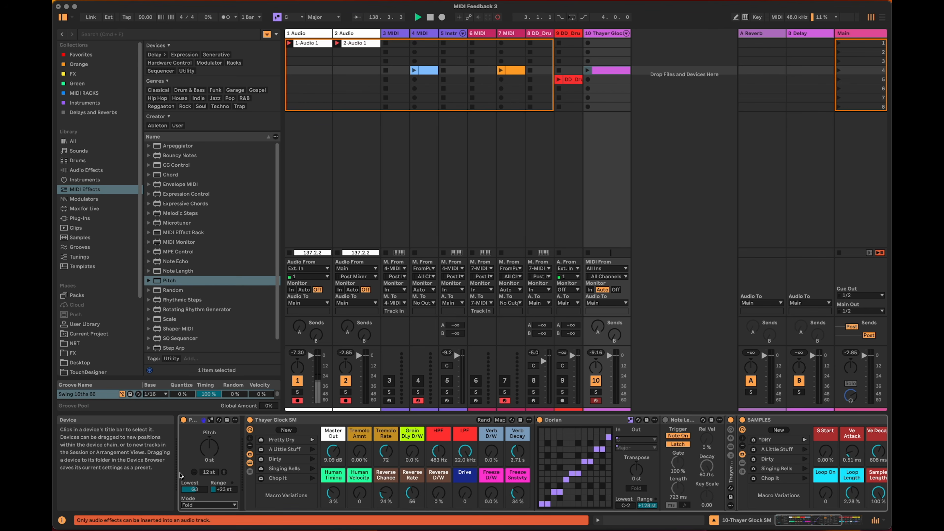
Insert two MIDI tracks and move the Thayer Glock SM track after them.
{"action": "left_click", "coordinate": [604, 44]}
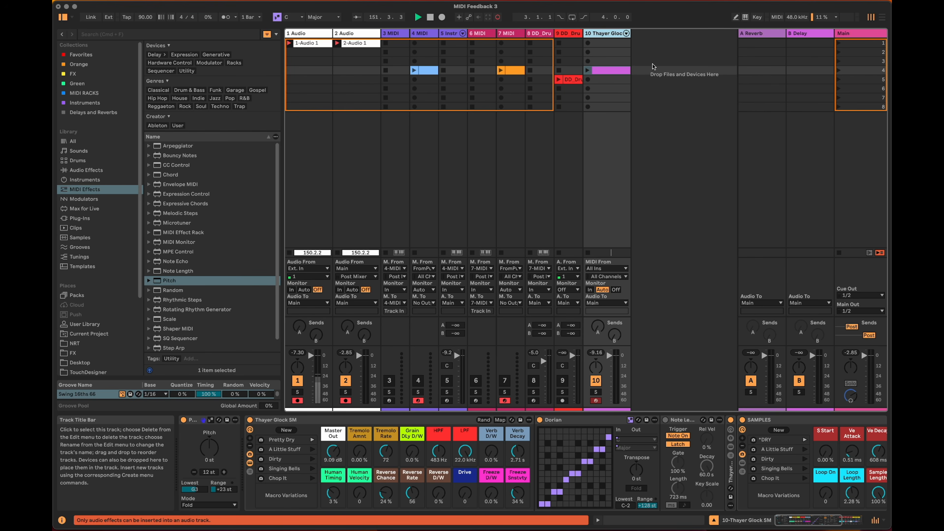
{"action": "key", "text": "super+shift+t"}
{"action": "key", "text": "super+shift+t"}
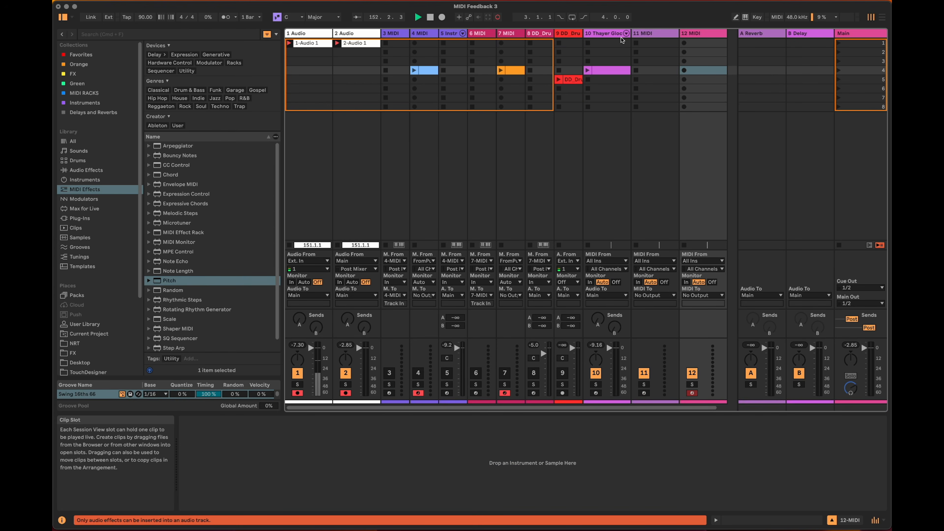
{"action": "left_click", "coordinate": [606, 33]}
{"action": "left_click_drag", "start_coordinate": [606, 34], "coordinate": [728, 35]}
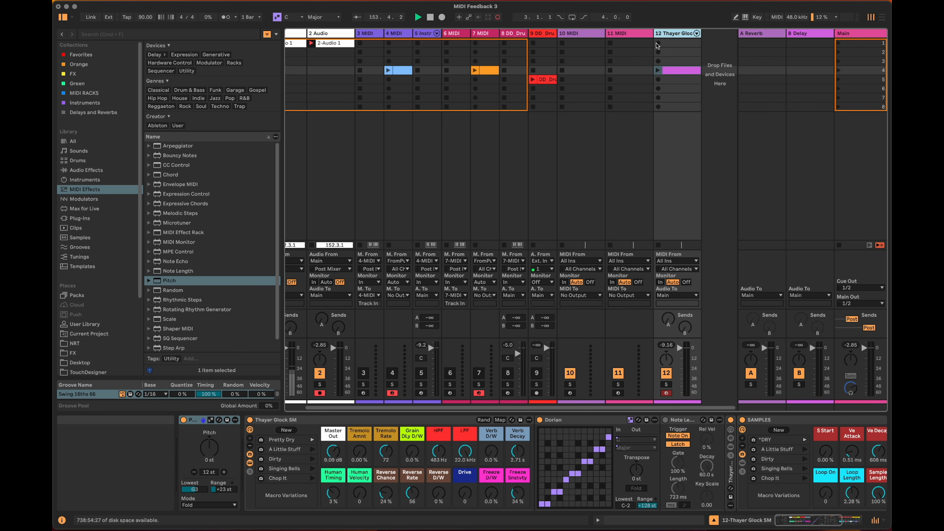
Rename the MIDI track directly before Thayer Glock SM as MIDI OuT.
{"action": "left_click", "coordinate": [629, 34]}
{"action": "key", "text": "super+r"}
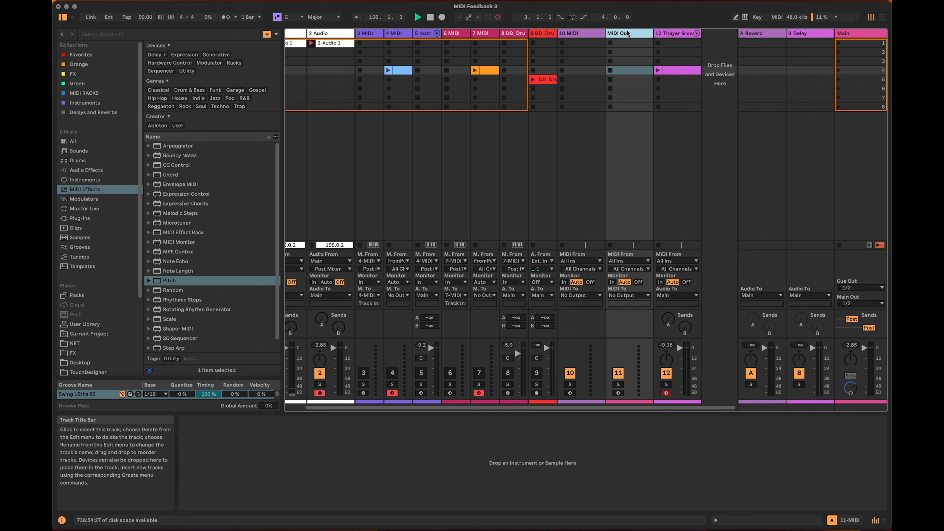
{"action": "type", "text": "MIDI Out"}
{"action": "key", "text": "Return"}
Rename the new MIDI track before MIDI OuT as FBK Loop.
{"action": "left_click", "coordinate": [564, 35]}
{"action": "key", "text": "super+r"}
{"action": "type", "text": "FBK Loop"}
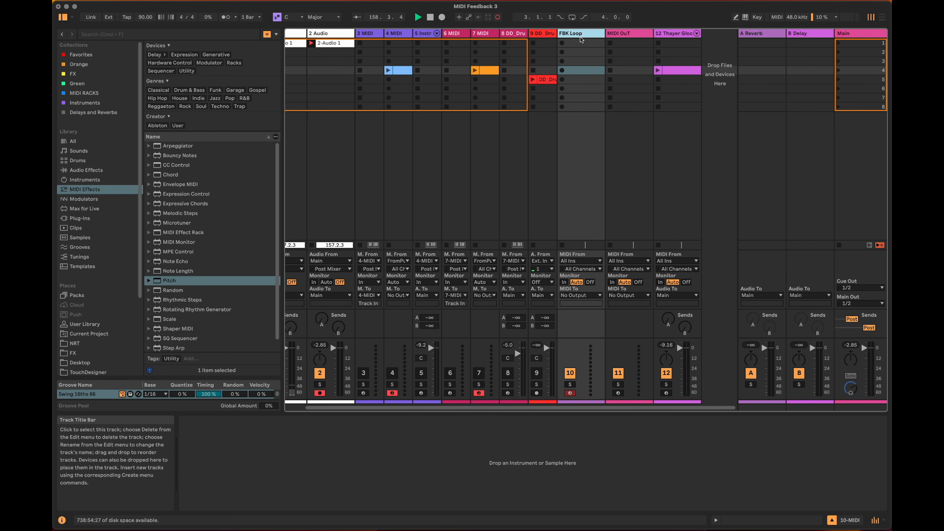
{"action": "key", "text": "Return"}
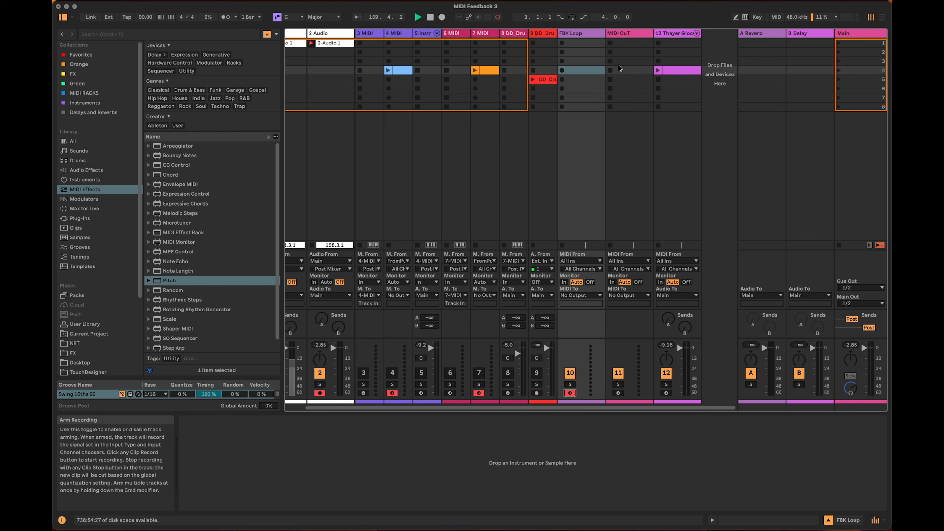
Set the Thayer Glock SM track to receive MIDI from MIDI OuT with monitoring set to In.
{"action": "left_click", "coordinate": [632, 34]}
{"action": "left_click", "coordinate": [662, 34]}
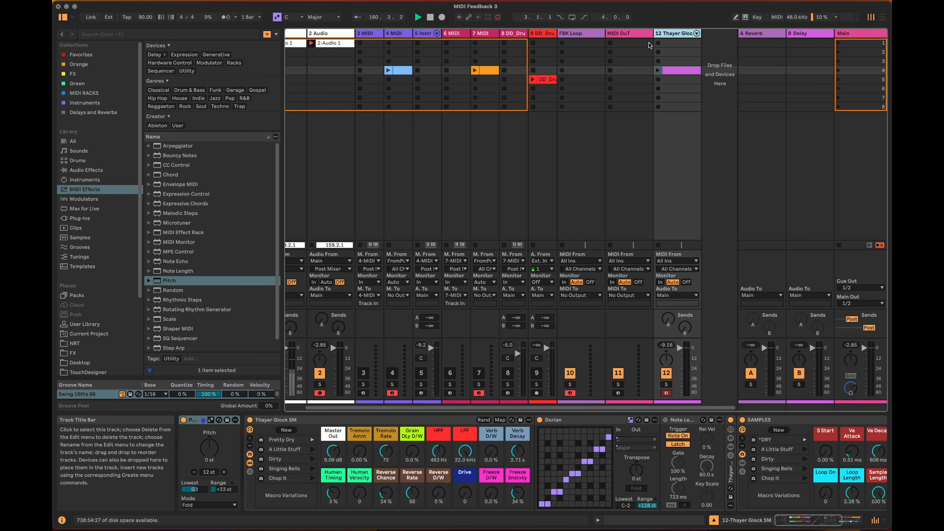
{"action": "left_click", "coordinate": [676, 261]}
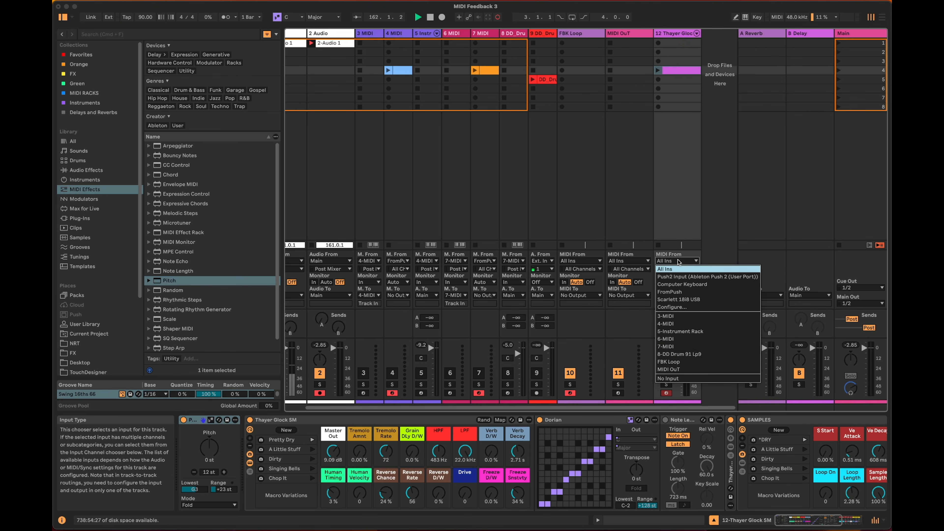
{"action": "left_click", "coordinate": [699, 369]}
{"action": "left_click", "coordinate": [660, 282]}
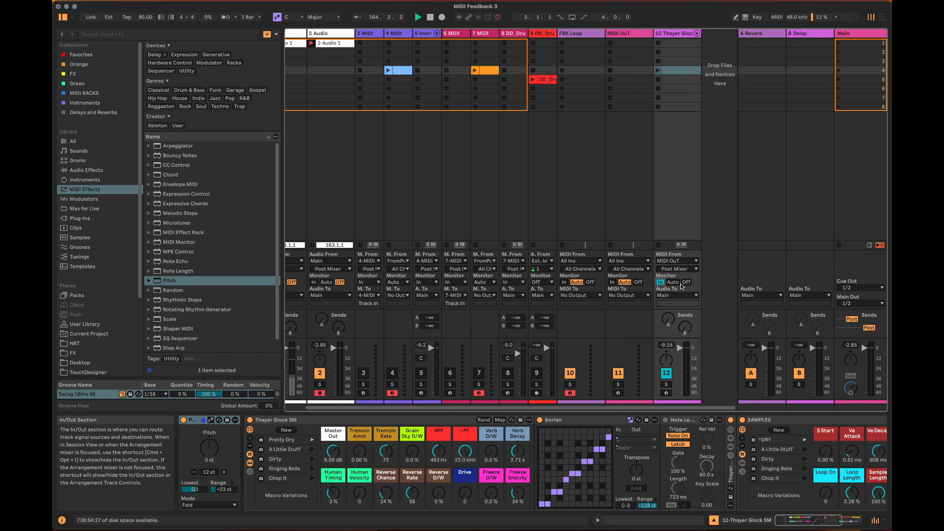
Put an empty clip in MIDI OuT's slot 4 instead of the glock track's clip, and add a sixteenth-note C4 at its start.
{"action": "left_click", "coordinate": [683, 69]}
{"action": "left_click_drag", "start_coordinate": [683, 68], "coordinate": [628, 74]}
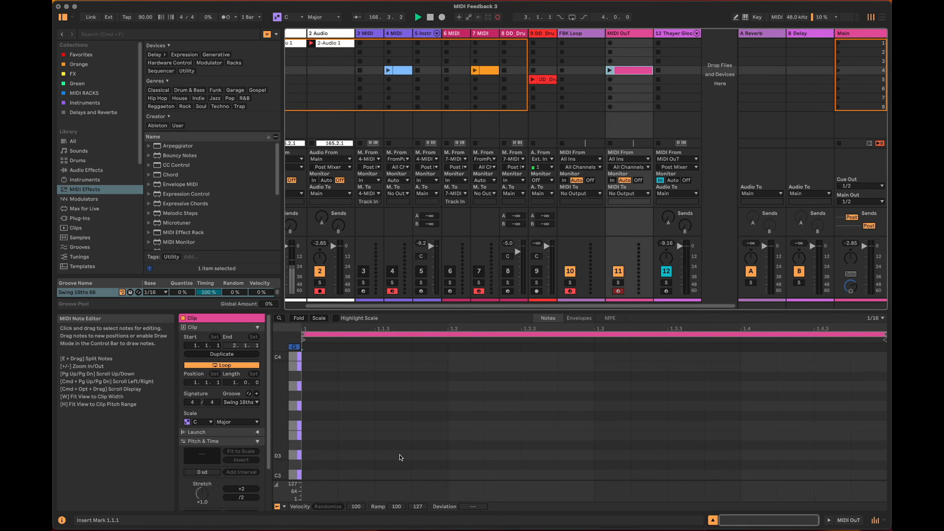
{"action": "scroll", "coordinate": [327, 422], "scroll_direction": "up", "scroll_amount": 3}
{"action": "double_click", "coordinate": [327, 423]}
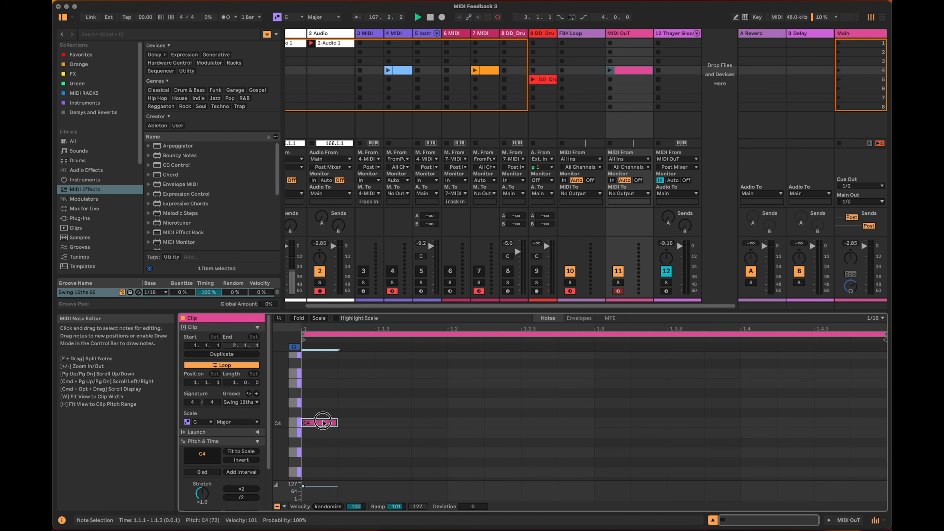
Play the MIDI OuT clip to check that it triggers the glock track, and stop it.
{"action": "left_click", "coordinate": [610, 70]}
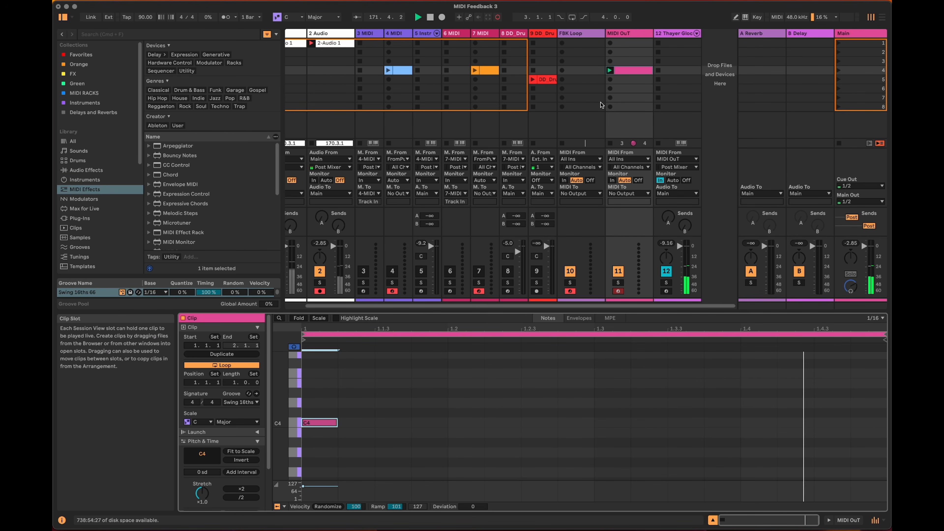
{"action": "left_click", "coordinate": [611, 143]}
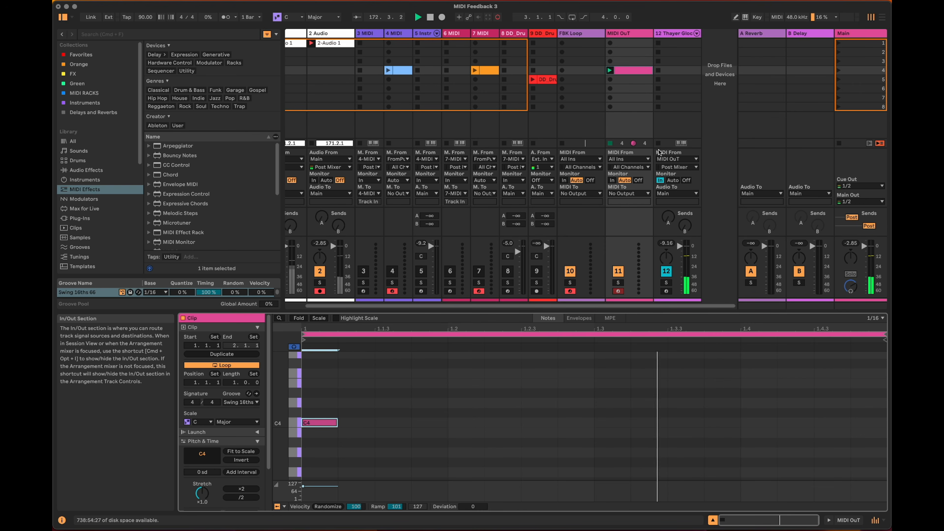
{"action": "left_click_drag", "start_coordinate": [663, 311], "coordinate": [665, 336]}
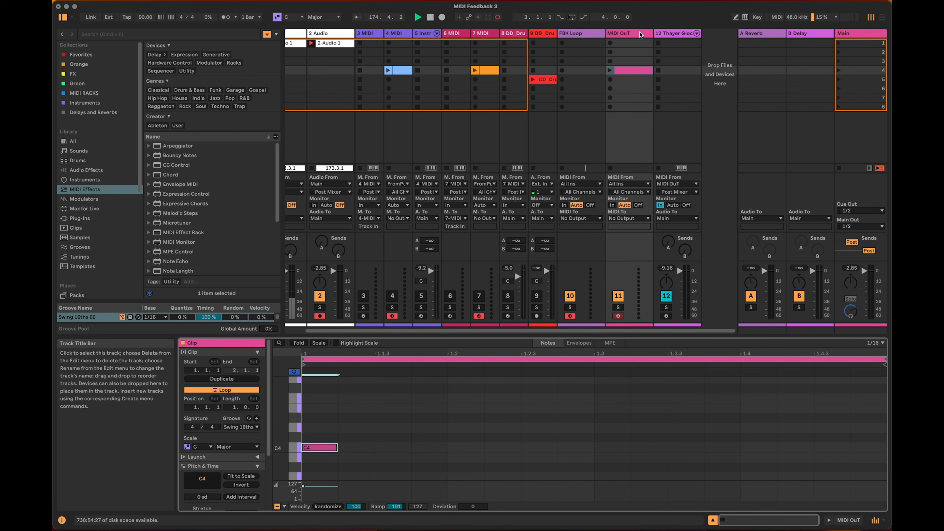
Disarm FBK Loop and route its MIDI input from MIDI OuT with monitoring In and its output back to MIDI OuT.
{"action": "left_click", "coordinate": [593, 186]}
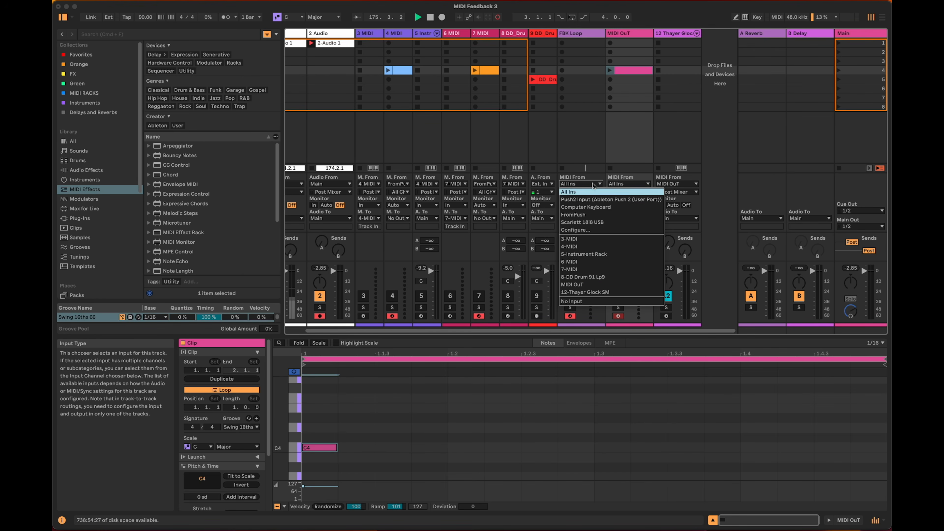
{"action": "left_click", "coordinate": [609, 286]}
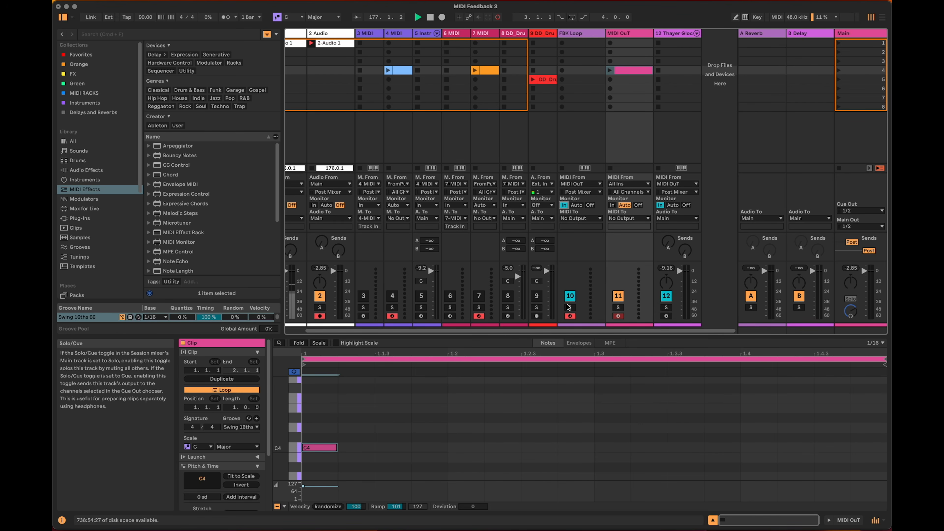
{"action": "left_click", "coordinate": [570, 316]}
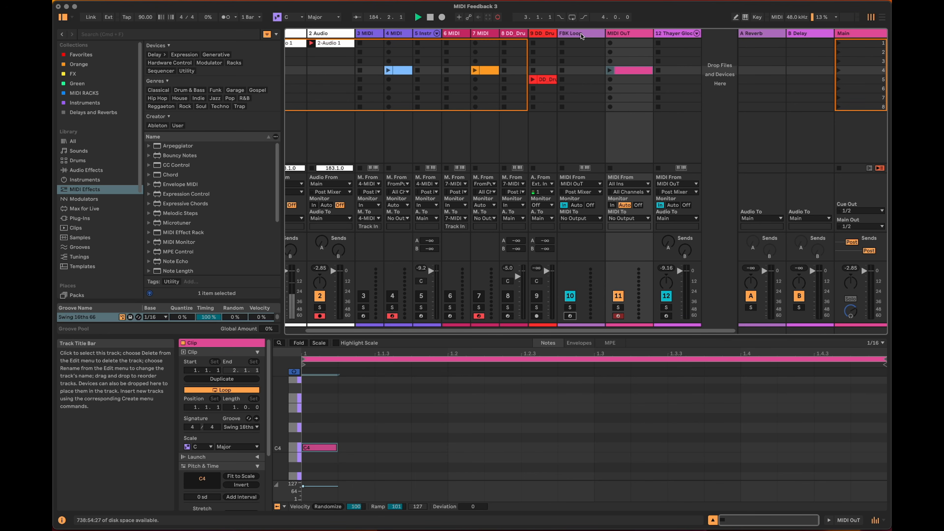
{"action": "left_click", "coordinate": [580, 218]}
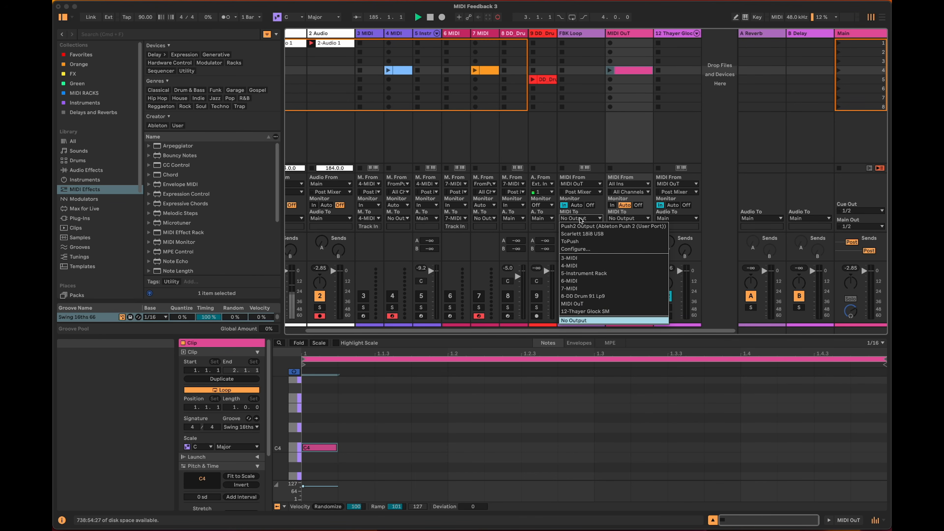
{"action": "left_click", "coordinate": [606, 304]}
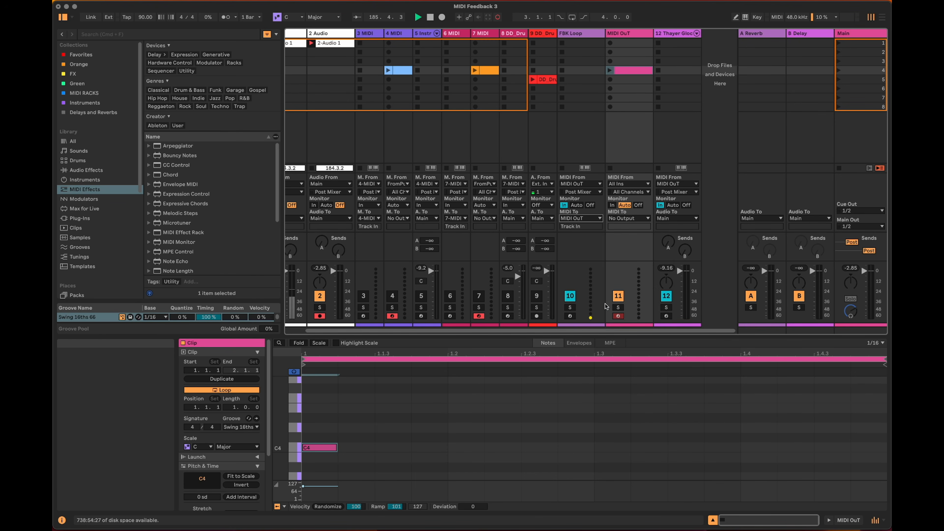
Arm the MIDI OuT track for recording.
{"action": "left_click", "coordinate": [619, 317]}
{"action": "left_click", "coordinate": [685, 331]}
{"action": "left_click_drag", "start_coordinate": [685, 331], "coordinate": [666, 331]}
Add a Note Echo effect to the FBK Loop track, with its input set to Mute and feedback at 0%.
{"action": "left_click", "coordinate": [606, 33]}
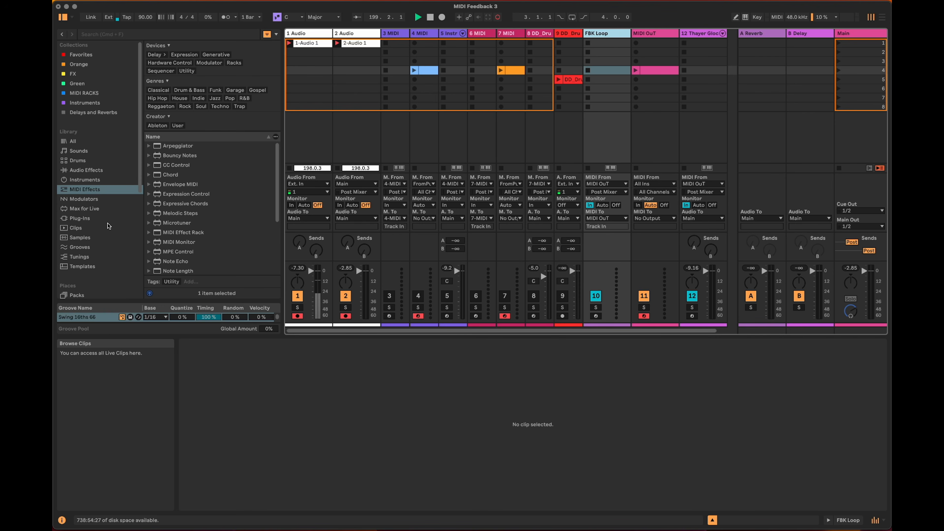
{"action": "scroll", "coordinate": [184, 218], "scroll_direction": "down", "scroll_amount": 5}
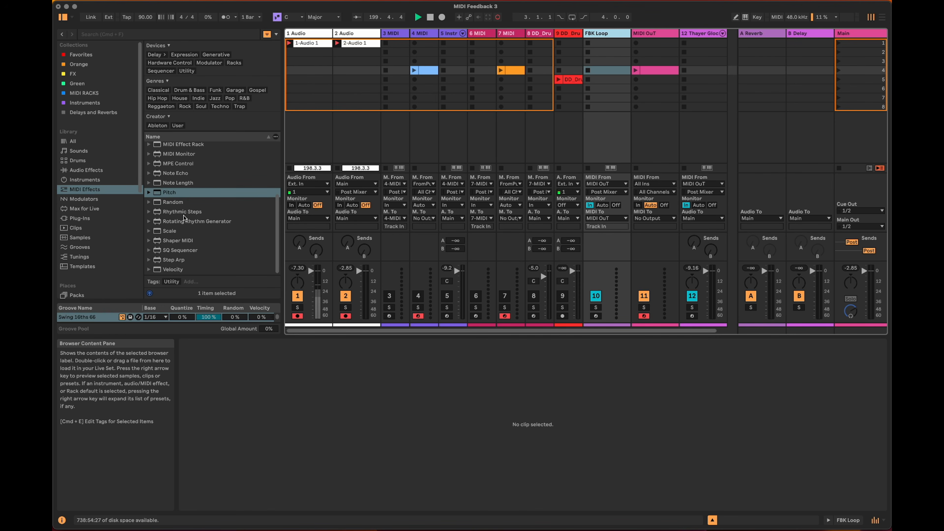
{"action": "left_click_drag", "start_coordinate": [182, 174], "coordinate": [614, 116]}
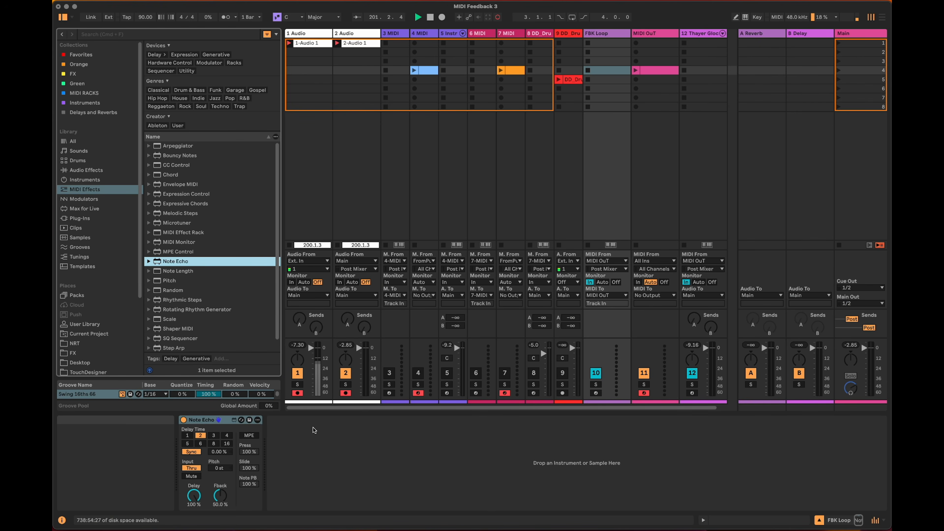
{"action": "left_click", "coordinate": [191, 476]}
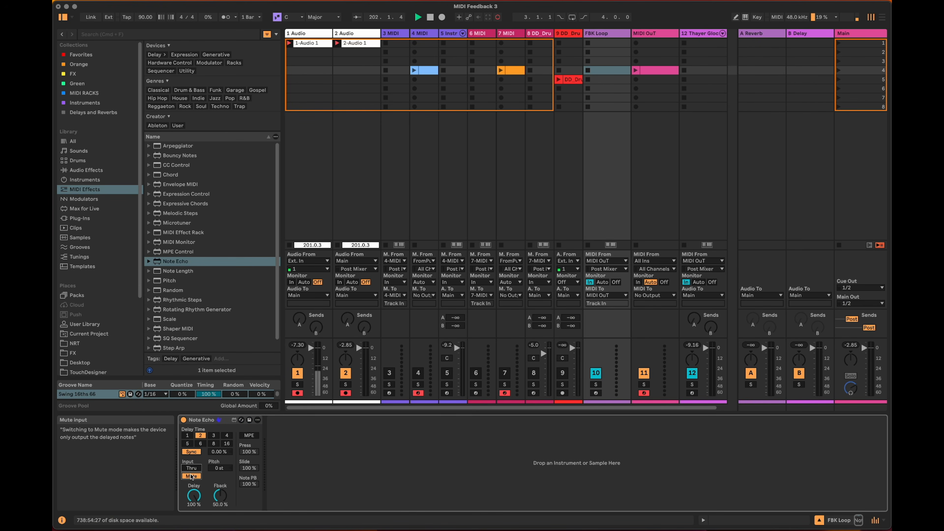
{"action": "mouse_move", "coordinate": [225, 494]}
{"action": "left_mouse_down"}
{"action": "mouse_move", "coordinate": [219, 519]}
{"action": "mouse_move", "coordinate": [216, 506]}
{"action": "left_mouse_up"}
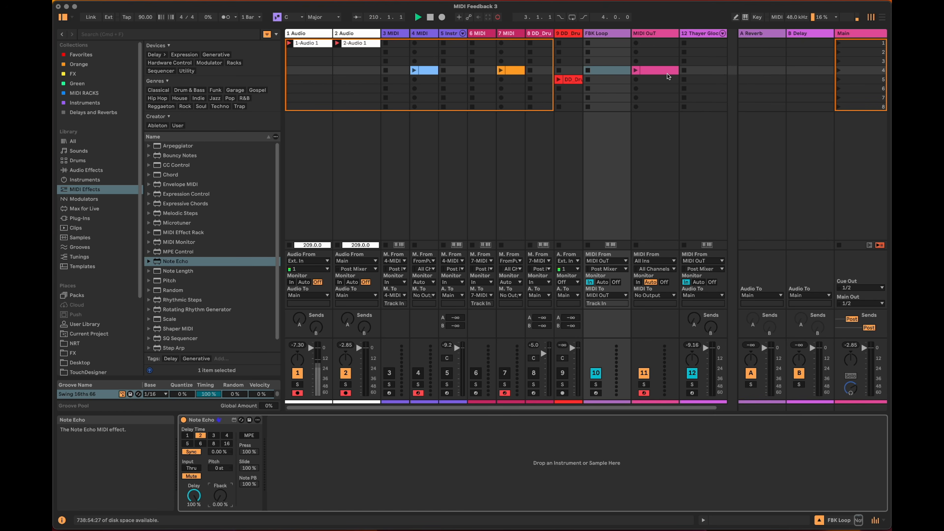
Turn off looping for the MIDI OuT clip in slot 4.
{"action": "left_click", "coordinate": [636, 72]}
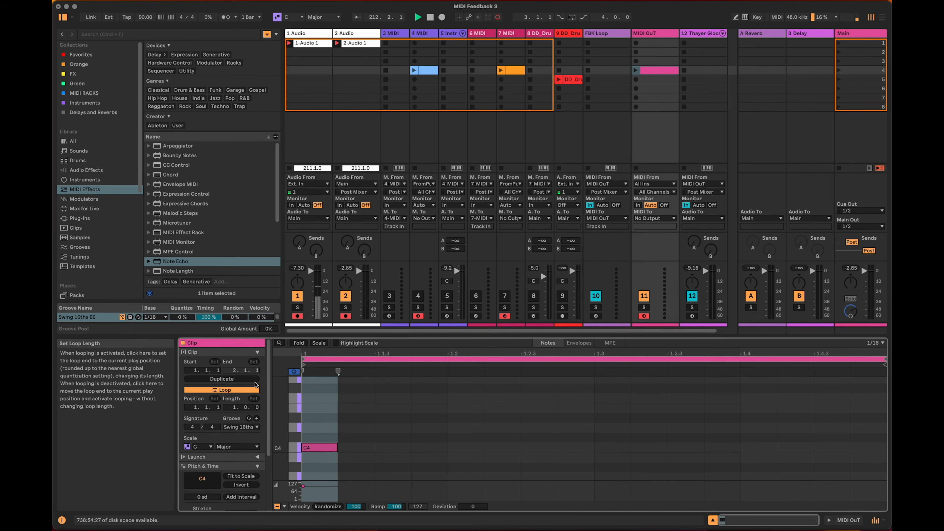
{"action": "left_click", "coordinate": [254, 390]}
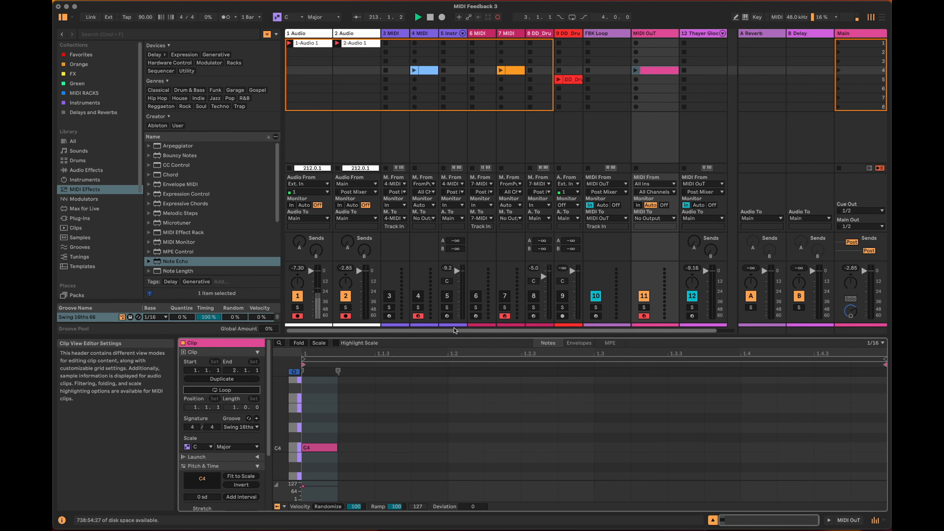
{"action": "left_click_drag", "start_coordinate": [446, 336], "coordinate": [446, 353]}
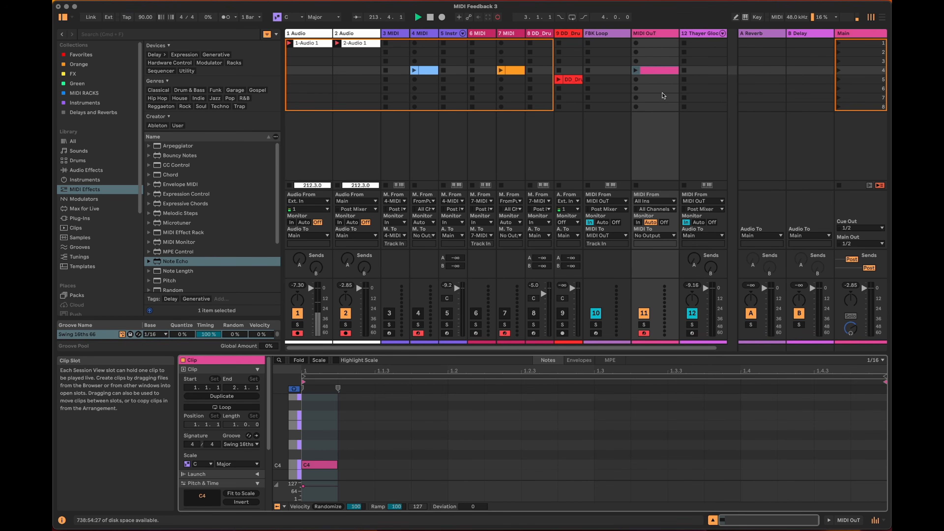
Play the MIDI OuT clip to test the feedback, break the loop by briefly deactivating FBK Loop, and launch the clip again.
{"action": "left_click", "coordinate": [641, 70]}
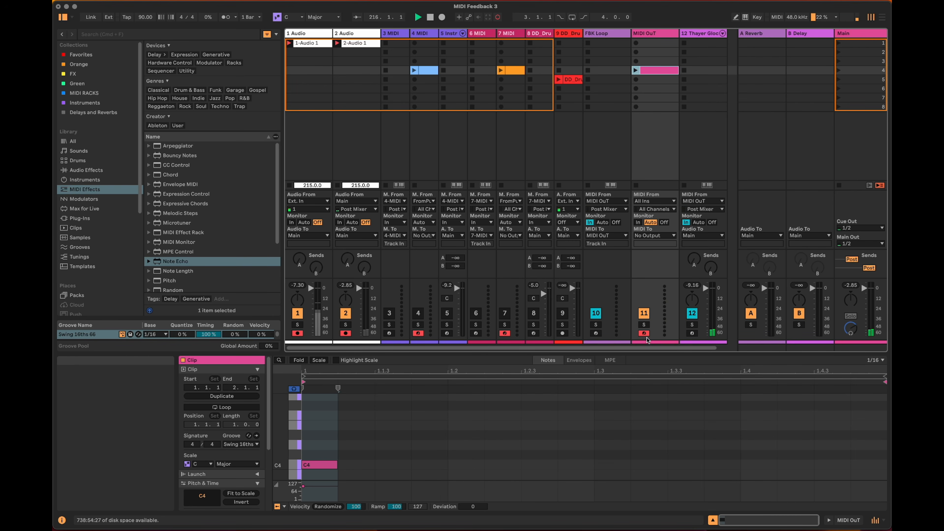
{"action": "left_click", "coordinate": [596, 313]}
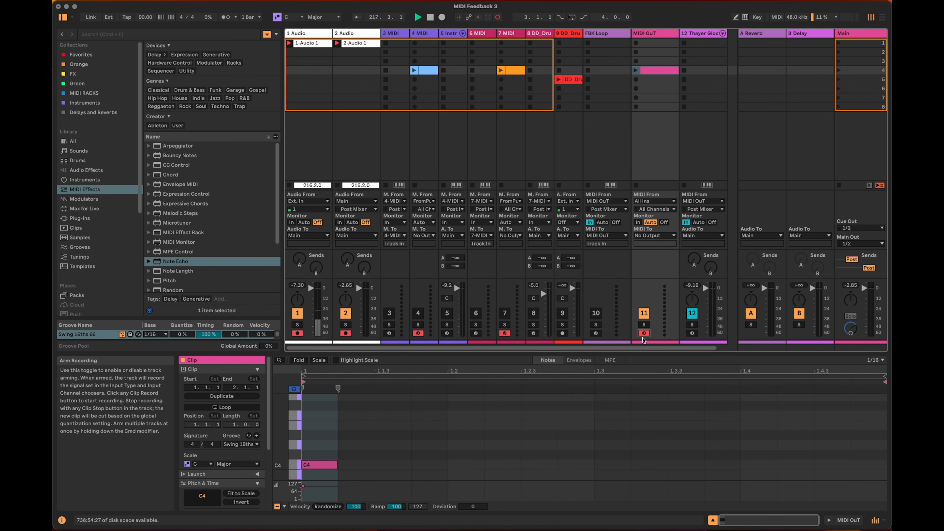
{"action": "left_click", "coordinate": [598, 315]}
{"action": "left_click", "coordinate": [636, 71]}
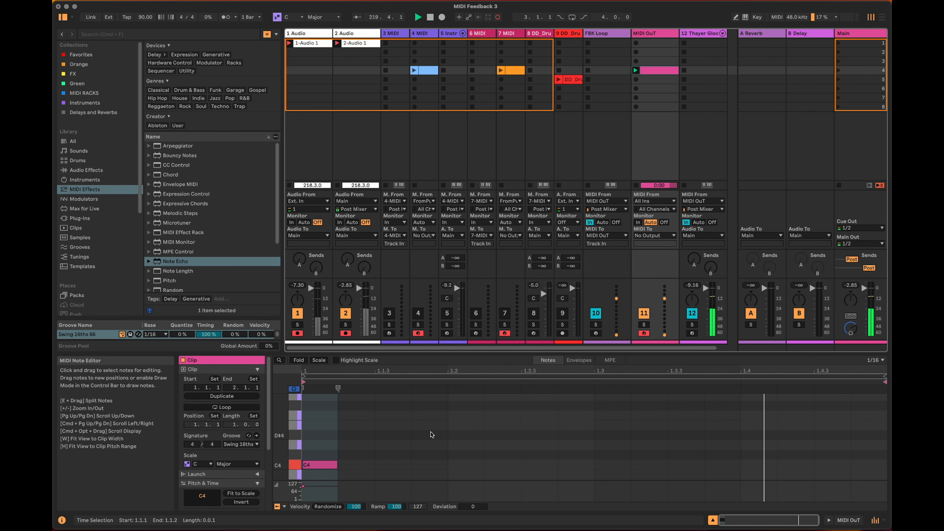
Try a delay time of 3 sixteenths in FBK Loop's Note Echo, and set it back to 2.
{"action": "key", "text": "shift+Tab"}
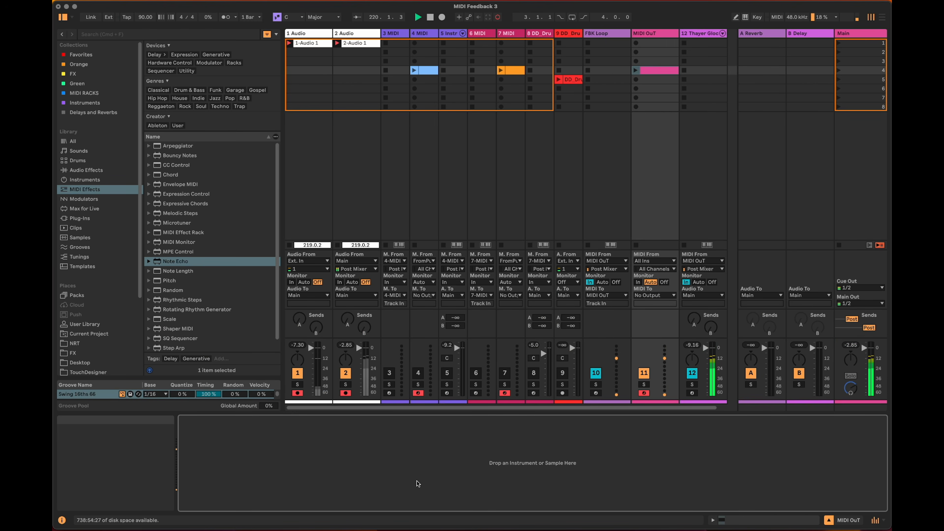
{"action": "left_click", "coordinate": [609, 34]}
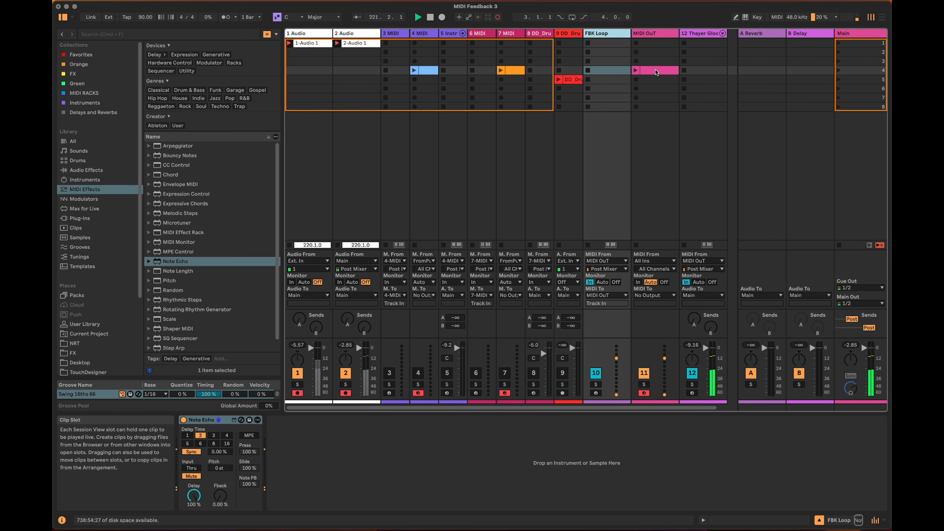
{"action": "left_click", "coordinate": [656, 70]}
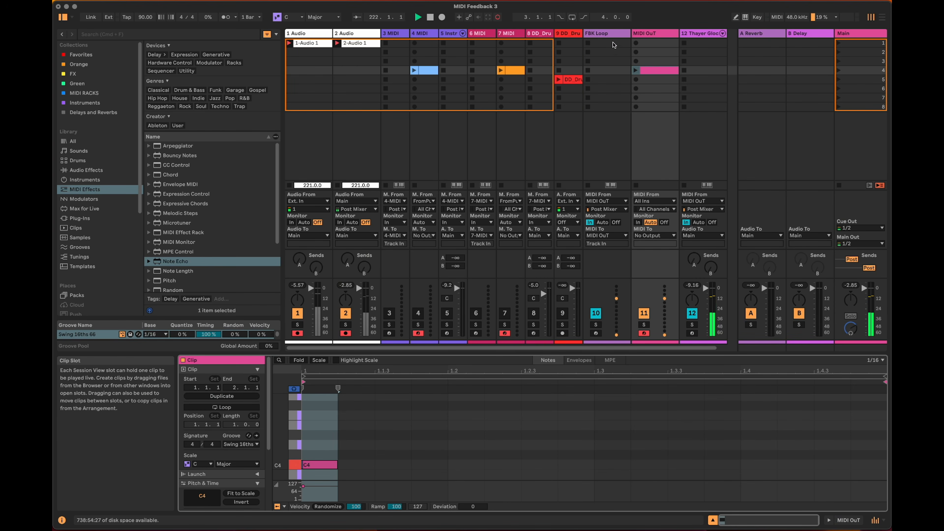
{"action": "left_click", "coordinate": [613, 34]}
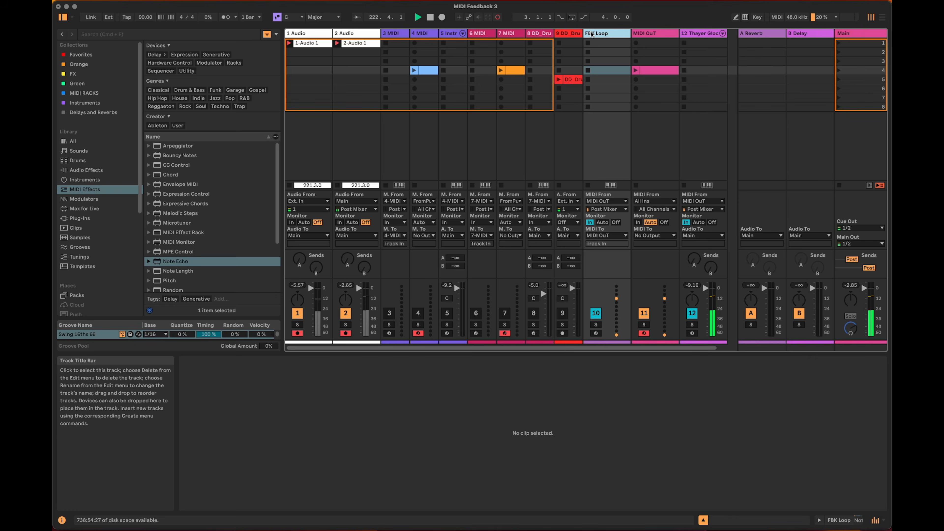
{"action": "key", "text": "shift+Tab"}
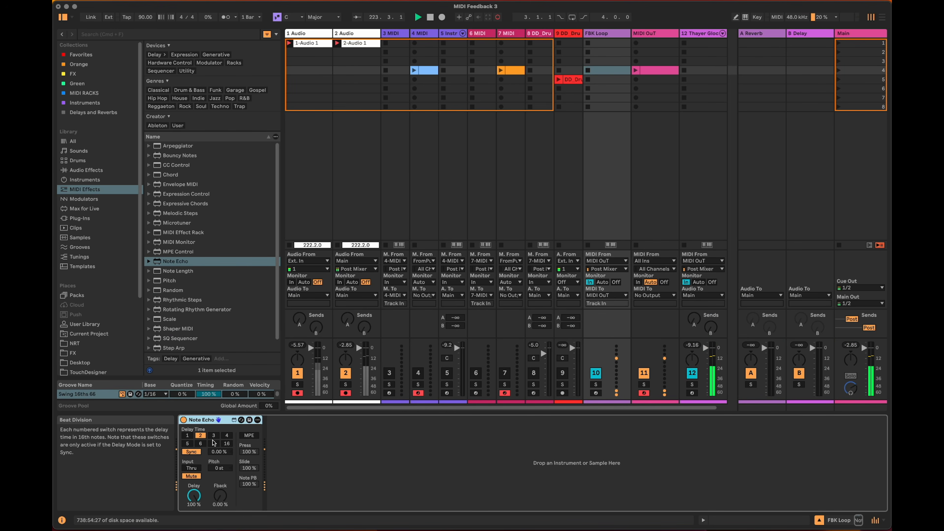
{"action": "left_click", "coordinate": [214, 436]}
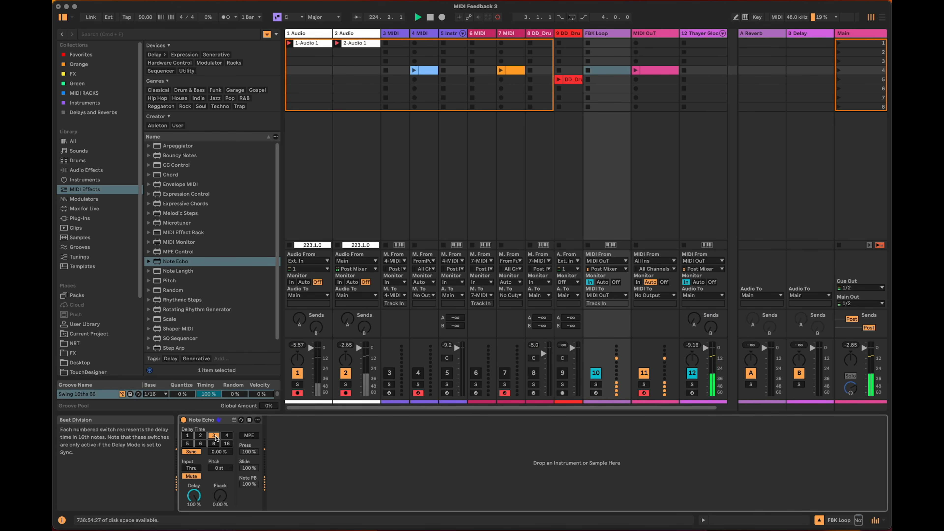
{"action": "left_click", "coordinate": [201, 436]}
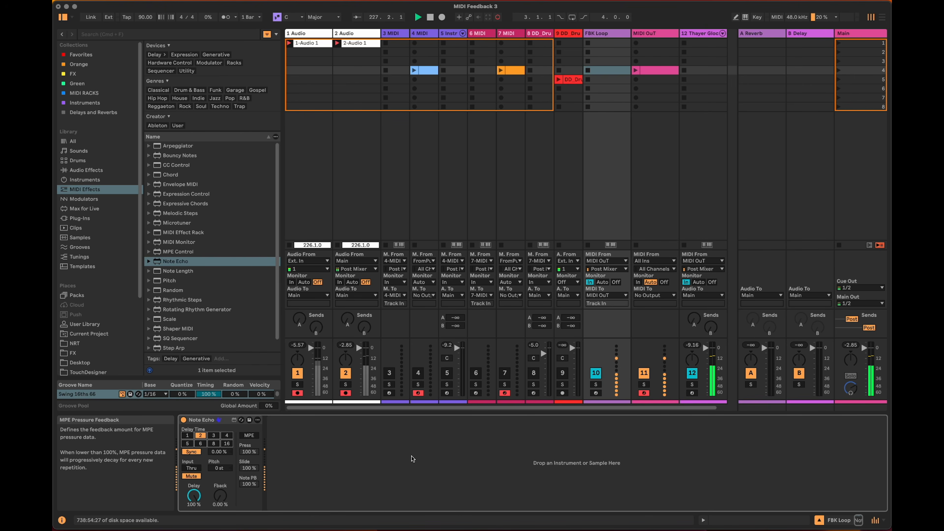
Deactivate the FBK Loop track to stop the feedback, and turn off the Dorian scale device on the Thayer Glock SM track.
{"action": "left_click", "coordinate": [595, 373]}
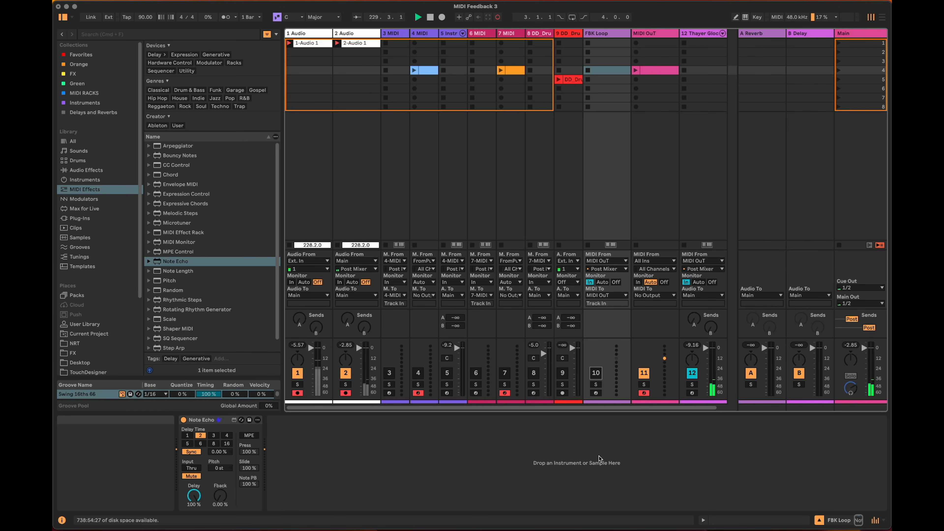
{"action": "left_click", "coordinate": [606, 464]}
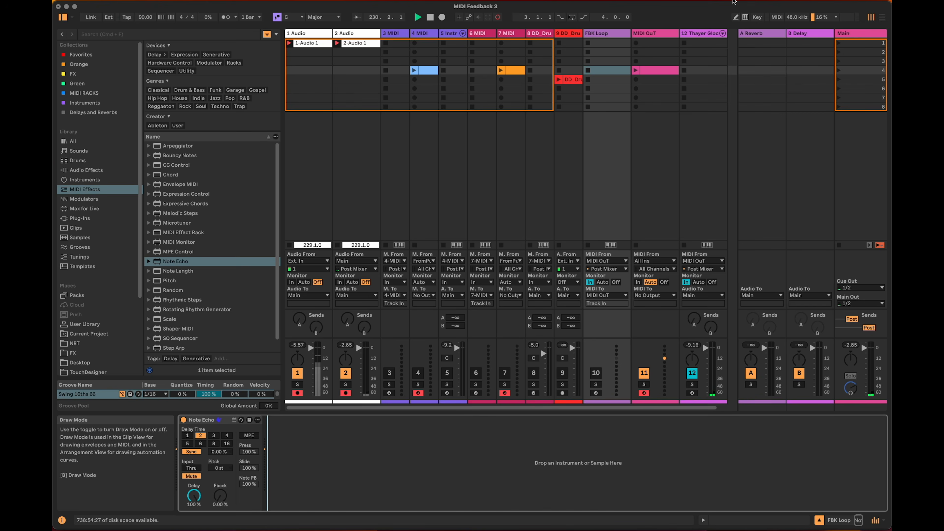
{"action": "left_click", "coordinate": [711, 34]}
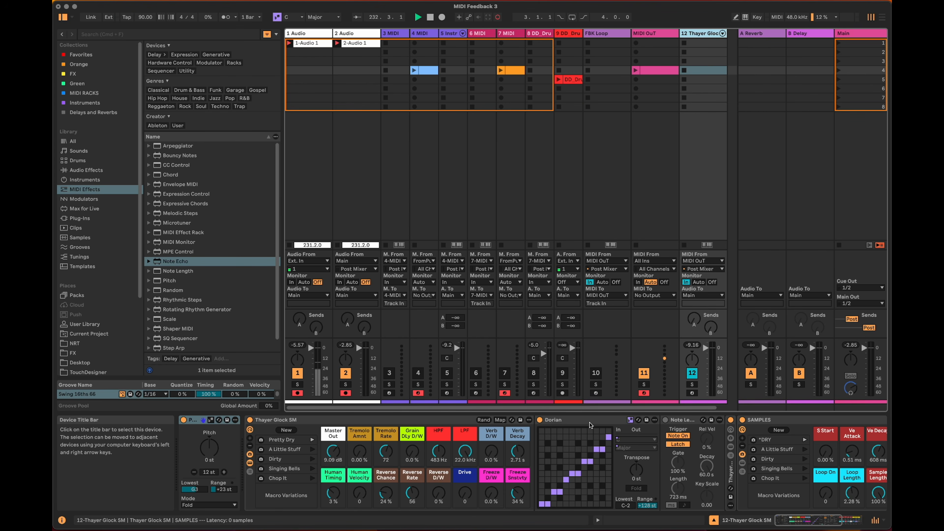
{"action": "left_click", "coordinate": [540, 420]}
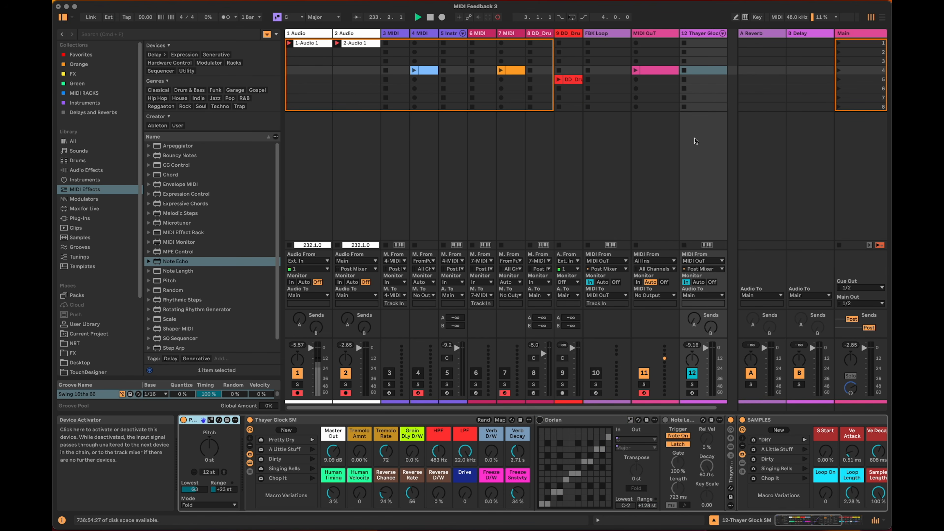
Add a Random MIDI effect after Note Echo on the FBK Loop track.
{"action": "left_click", "coordinate": [610, 34]}
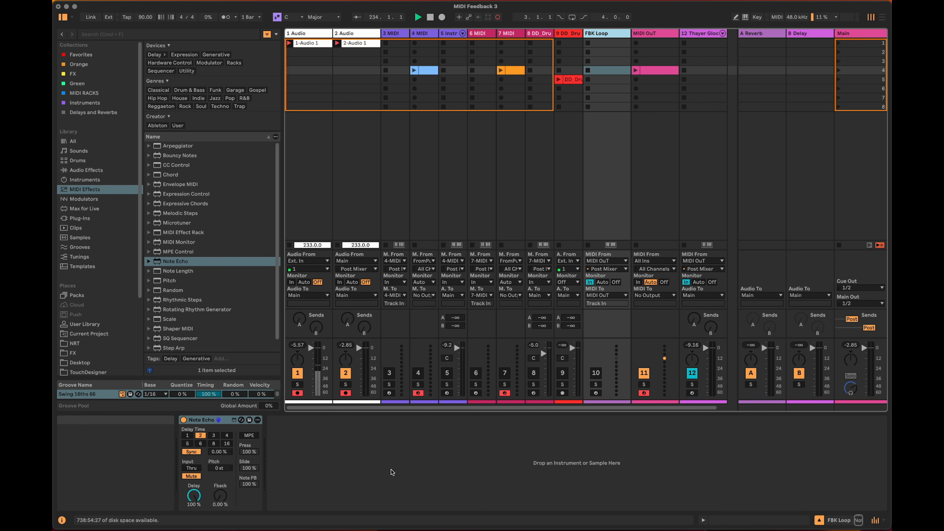
{"action": "scroll", "coordinate": [222, 279], "scroll_direction": "down", "scroll_amount": 1}
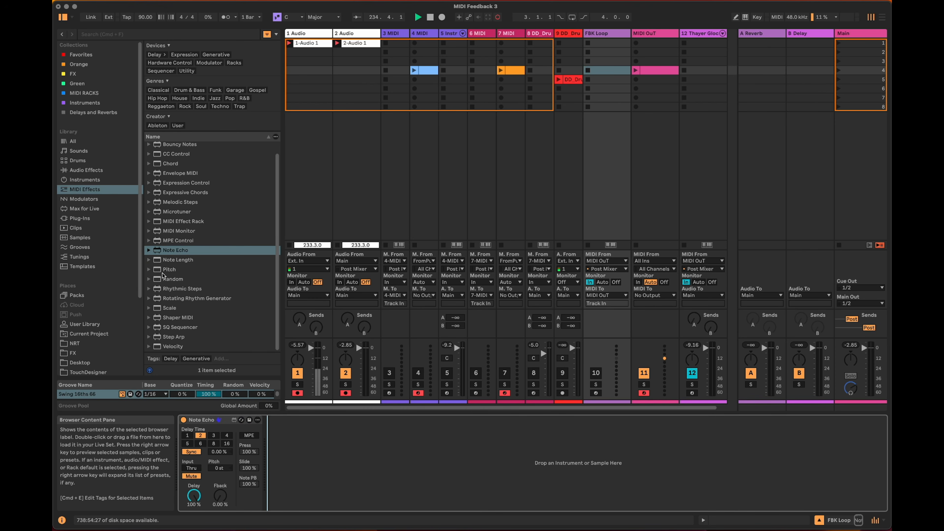
{"action": "left_click", "coordinate": [168, 279]}
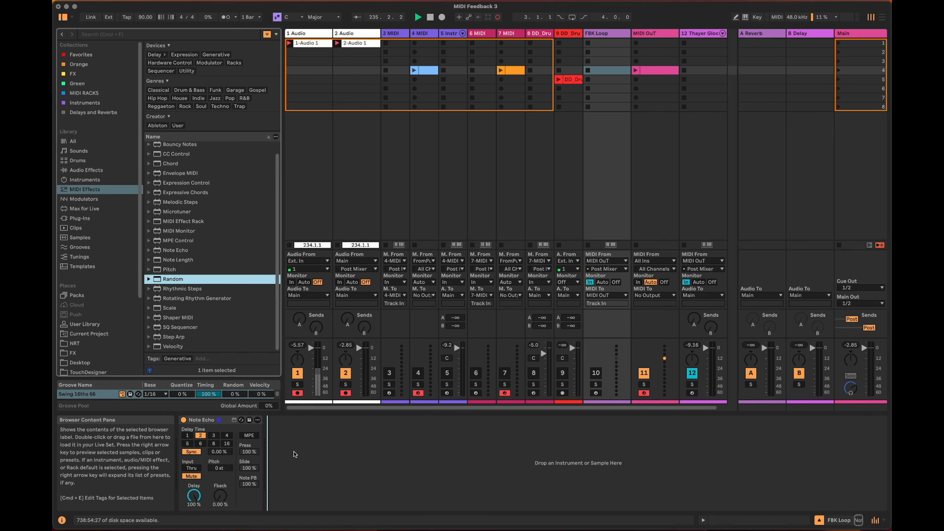
{"action": "left_click_drag", "start_coordinate": [293, 452], "coordinate": [294, 452]}
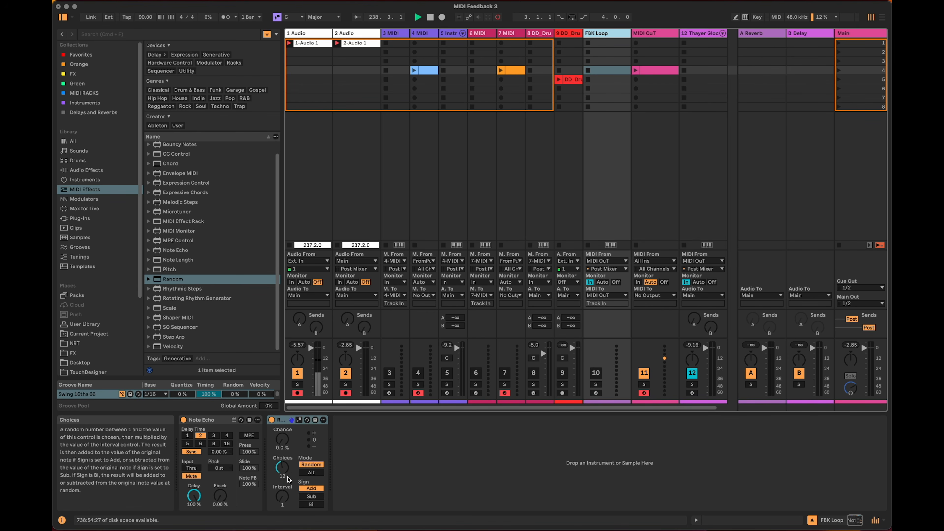
Set the Random effect to 1 choice, sign Bi and a chance of 49%.
{"action": "left_click_drag", "start_coordinate": [286, 468], "coordinate": [286, 480]}
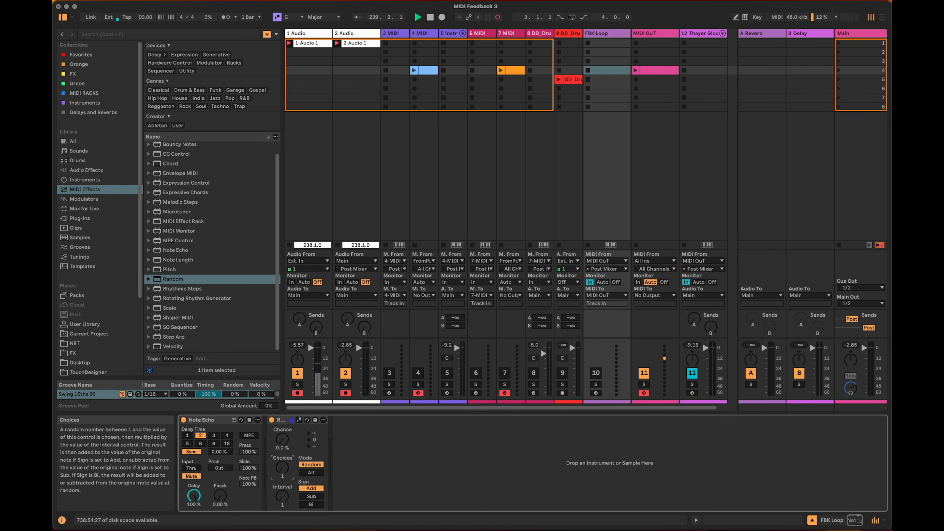
{"action": "left_click", "coordinate": [311, 505]}
{"action": "left_click_drag", "start_coordinate": [283, 449], "coordinate": [283, 435]}
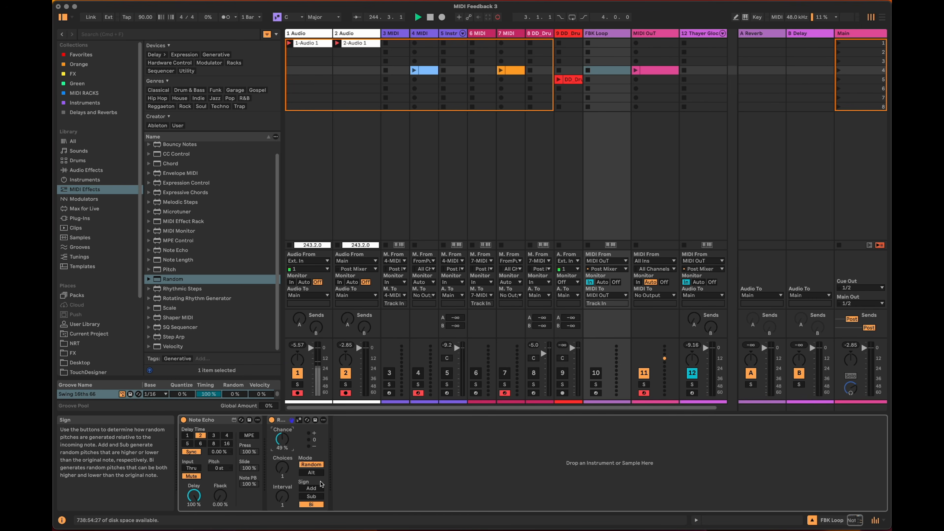
Play the MIDI OuT clip with FBK Loop off and with it on to compare the randomized feedback, and deactivate FBK Loop.
{"action": "left_click", "coordinate": [636, 72]}
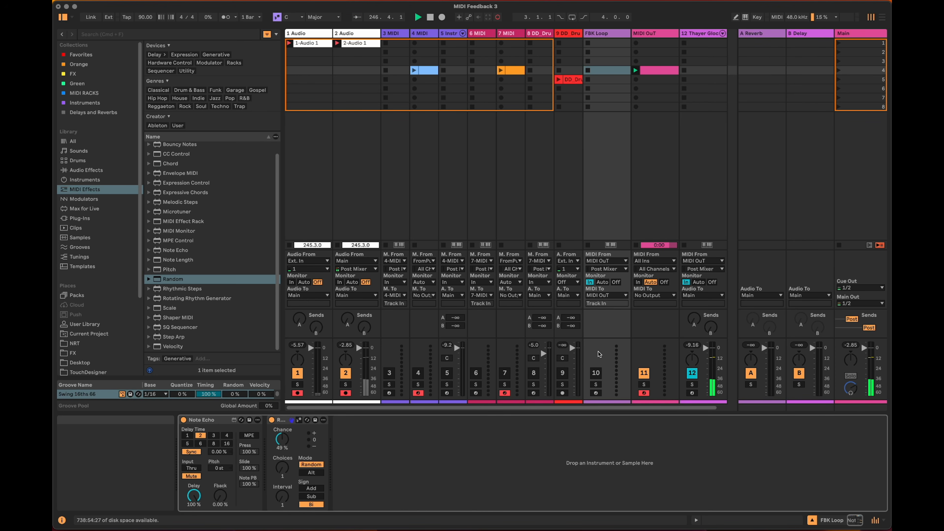
{"action": "left_click", "coordinate": [596, 373]}
{"action": "left_click", "coordinate": [635, 70]}
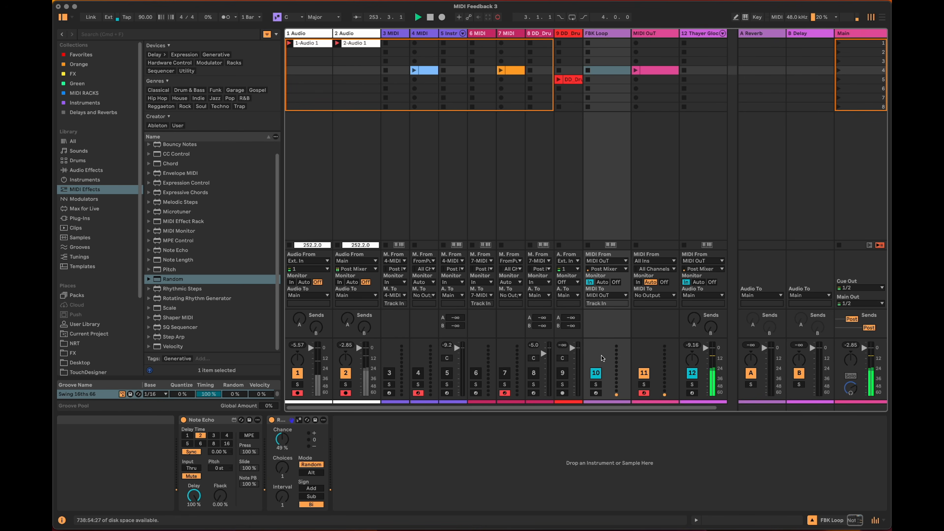
{"action": "left_click", "coordinate": [599, 374]}
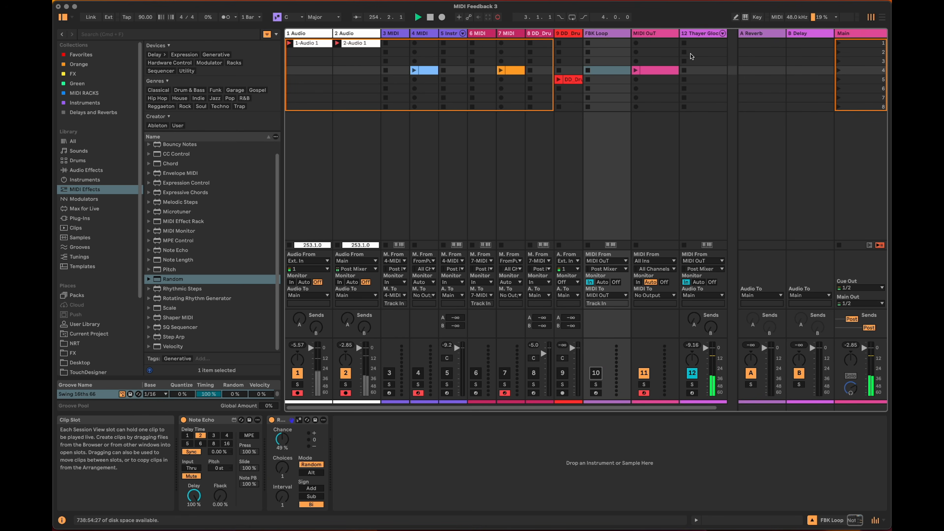
Turn the glock track's Dorian scale device back on, and restart the feedback by reactivating FBK Loop and launching the MIDI OuT clip.
{"action": "left_click", "coordinate": [704, 36]}
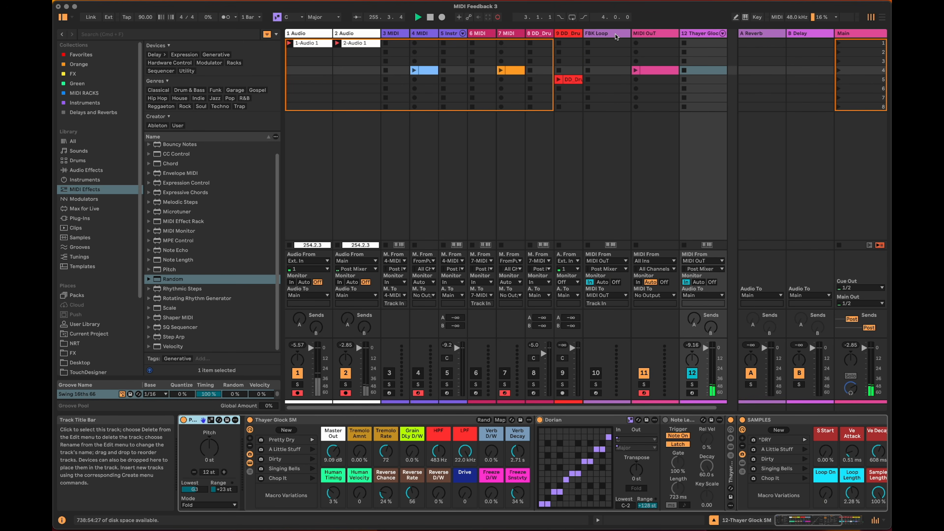
{"action": "left_click", "coordinate": [606, 34]}
{"action": "left_click", "coordinate": [596, 373]}
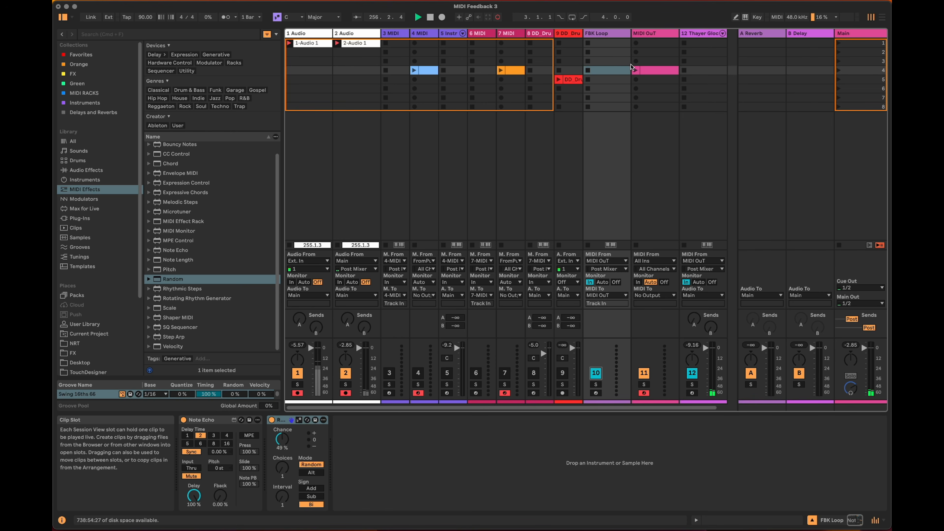
{"action": "left_click", "coordinate": [635, 70]}
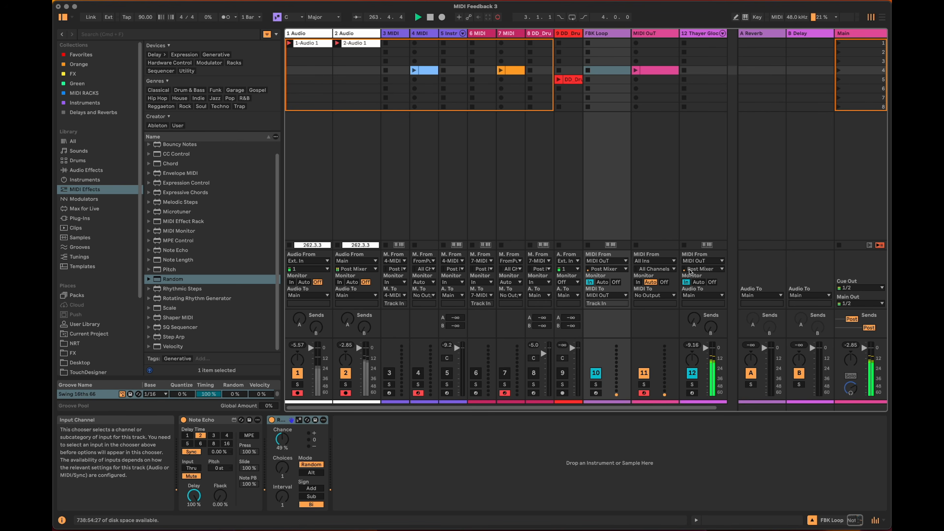
Deactivate the FBK Loop track and set its Note Echo delay time to 16 sixteenths.
{"action": "left_click", "coordinate": [600, 372]}
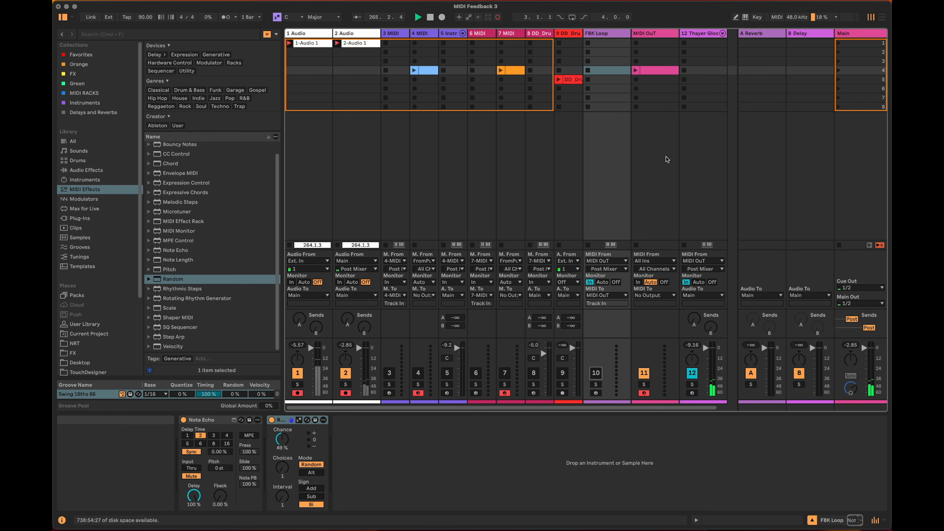
{"action": "left_click", "coordinate": [226, 444]}
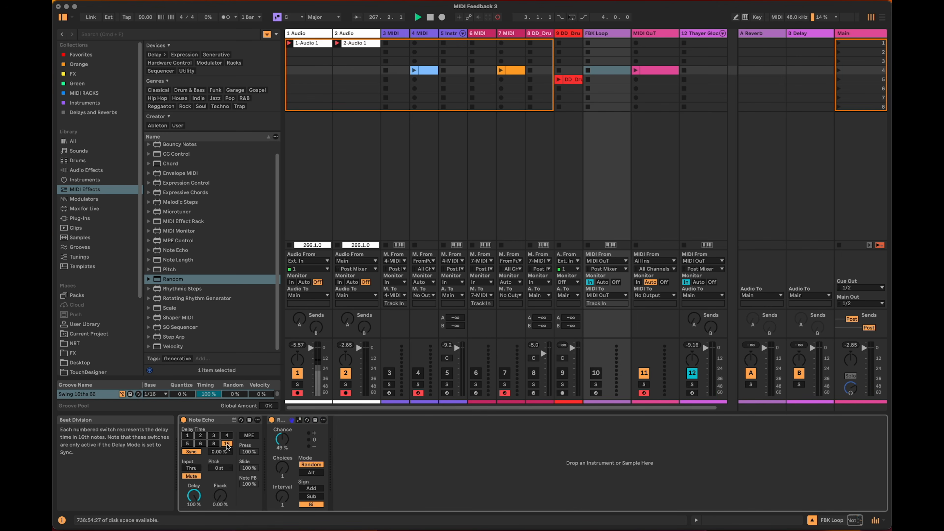
Extend the MIDI OuT clip from its C4 note with an ascending run of sixteenth notes through E4 and F4 up to G4.
{"action": "left_click", "coordinate": [653, 71]}
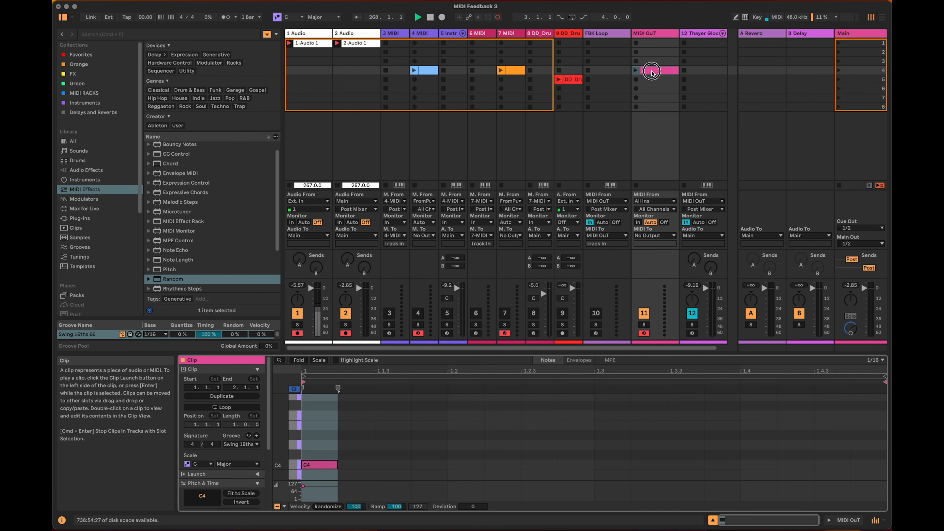
{"action": "left_click_drag", "start_coordinate": [510, 350], "coordinate": [519, 156]}
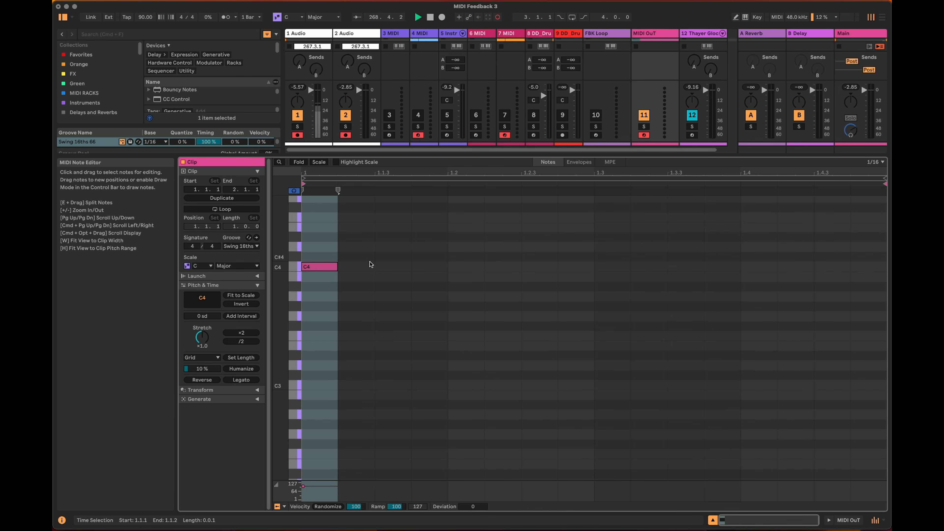
{"action": "scroll", "coordinate": [381, 352], "scroll_direction": "up", "scroll_amount": 2}
{"action": "left_click", "coordinate": [331, 287]}
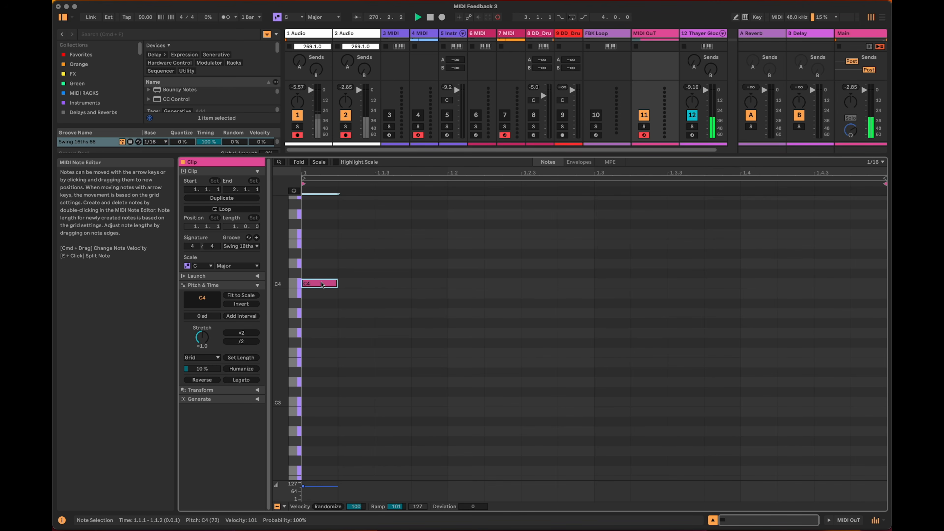
{"action": "left_click_drag", "start_coordinate": [329, 287], "coordinate": [466, 215]}
{"action": "left_click_drag", "start_coordinate": [603, 156], "coordinate": [603, 378]}
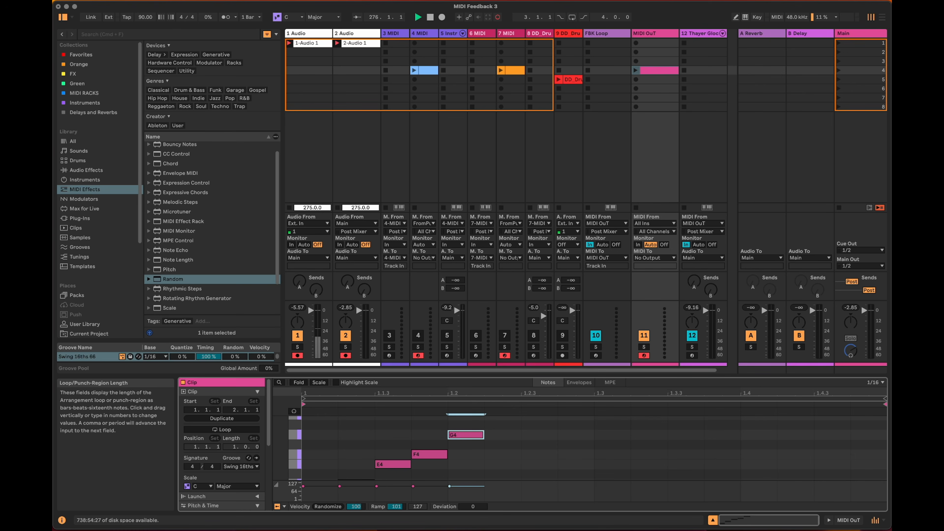
Add a Velocity MIDI effect after Random on the FBK Loop track and set its Random amount to 64.
{"action": "left_click", "coordinate": [598, 34]}
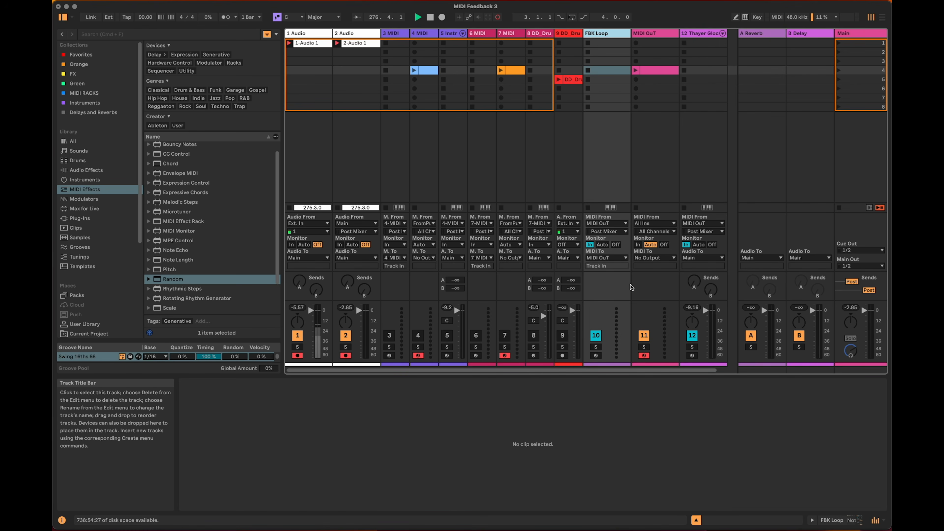
{"action": "key", "text": "shift+Tab"}
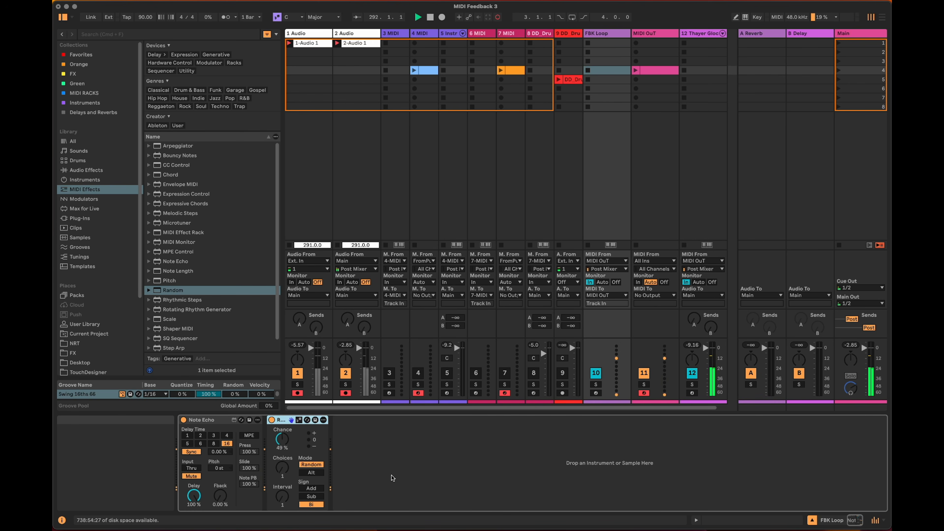
{"action": "scroll", "coordinate": [238, 317], "scroll_direction": "down", "scroll_amount": 1}
{"action": "left_click", "coordinate": [213, 347]}
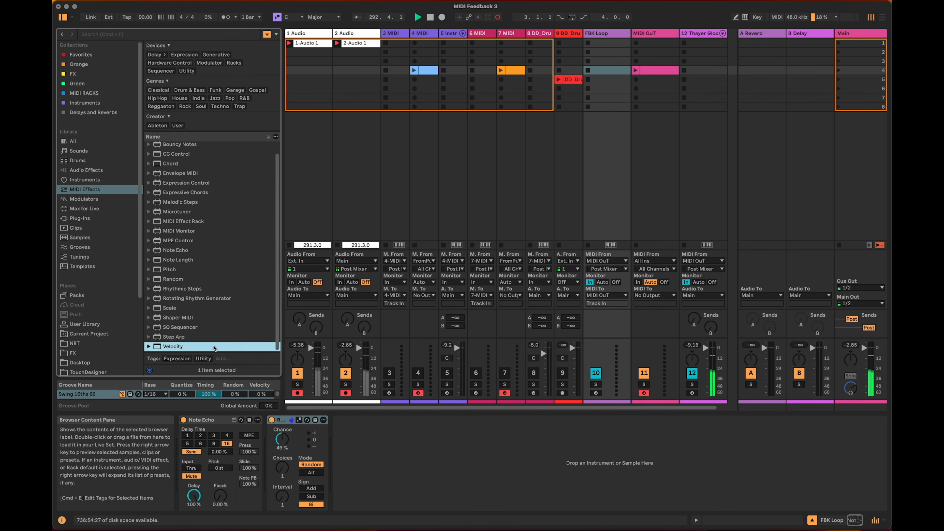
{"action": "mouse_move", "coordinate": [182, 350]}
{"action": "left_mouse_down"}
{"action": "mouse_move", "coordinate": [263, 364]}
{"action": "mouse_move", "coordinate": [355, 445]}
{"action": "left_mouse_up"}
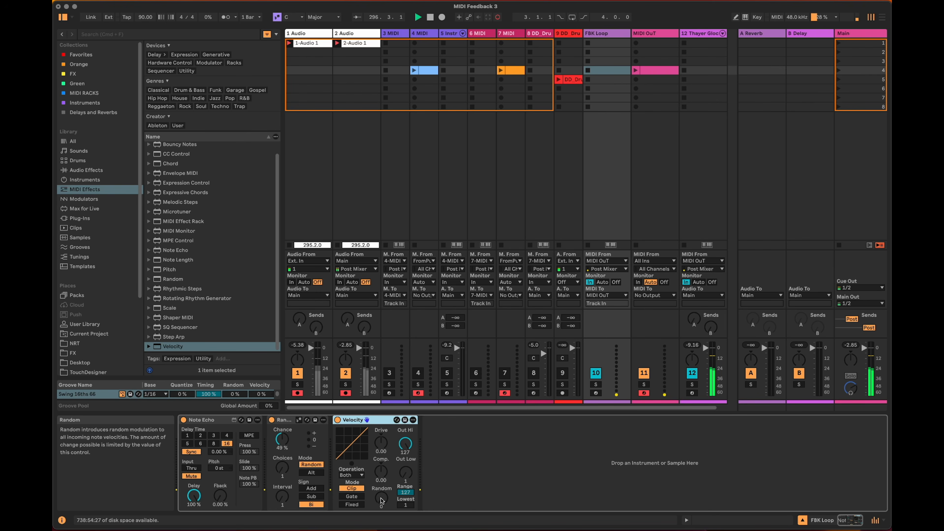
{"action": "left_click_drag", "start_coordinate": [381, 500], "coordinate": [381, 479]}
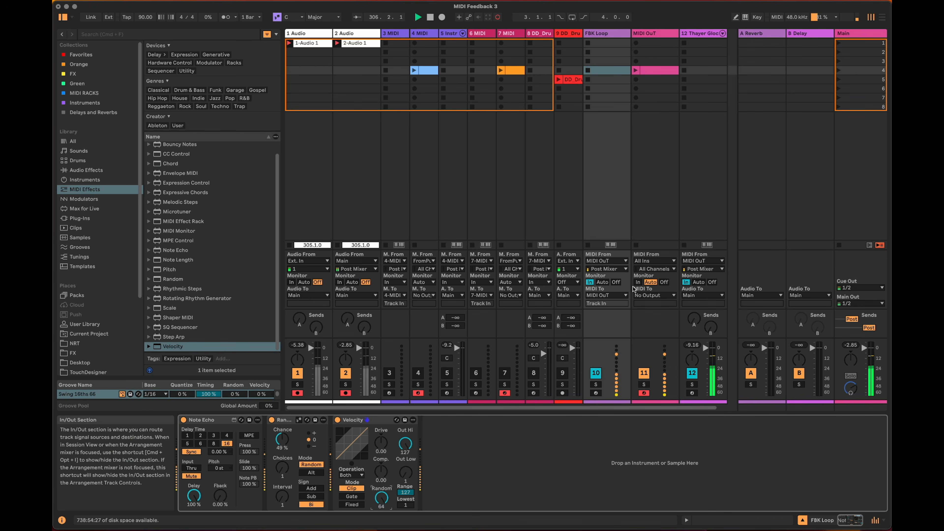
Set MIDI OuT's monitoring to In and lower the Delay amount of FBK Loop's Note Echo to 37.8 %.
{"action": "left_click", "coordinate": [638, 283]}
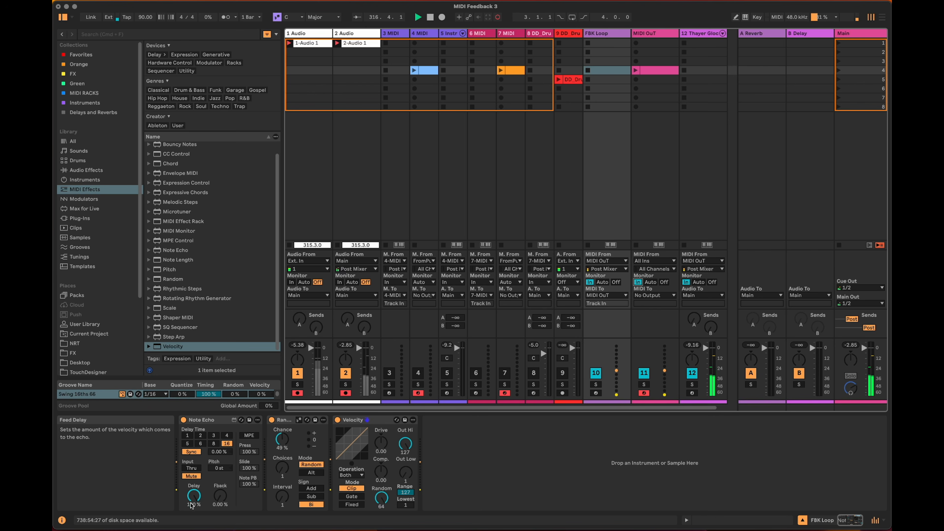
{"action": "left_click_drag", "start_coordinate": [193, 498], "coordinate": [198, 519]}
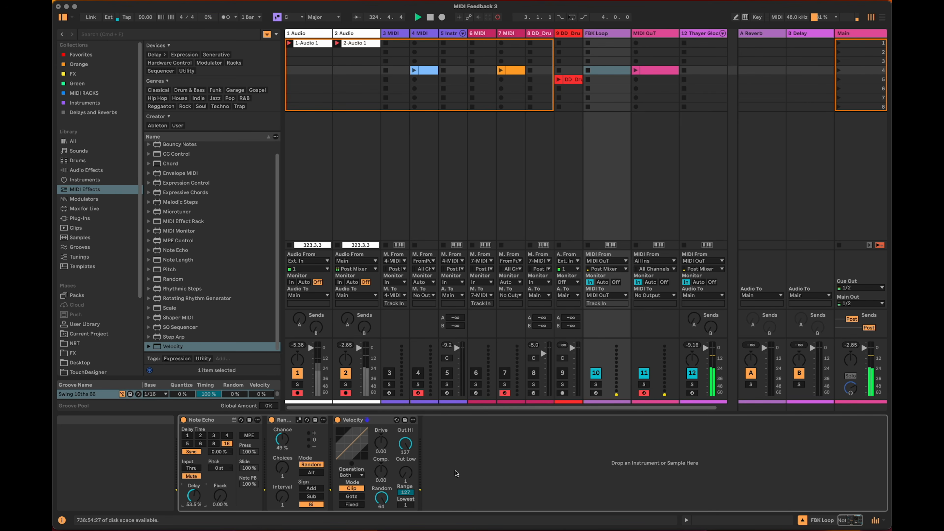
{"action": "left_click_drag", "start_coordinate": [198, 496], "coordinate": [198, 499]}
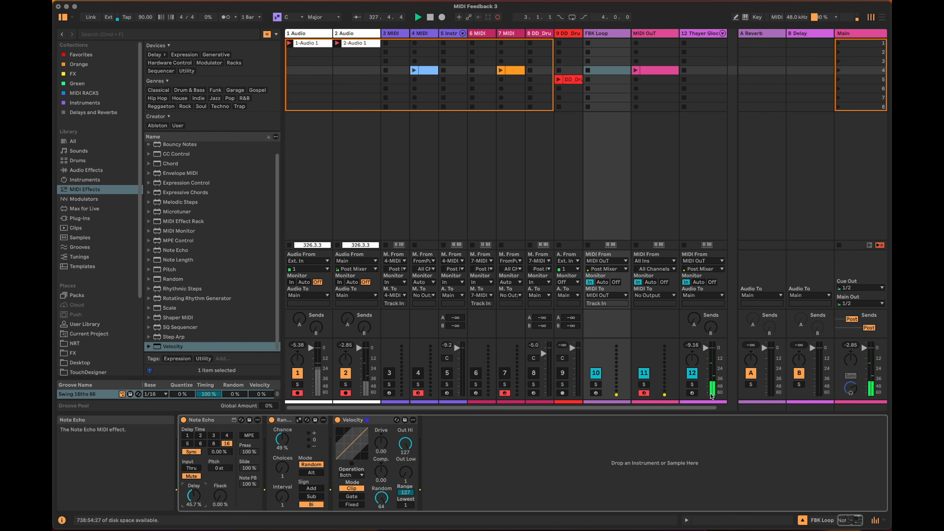
{"action": "left_click_drag", "start_coordinate": [192, 498], "coordinate": [194, 499]}
Select the FBK Loop, MIDI OuT and Thayer Glock tracks together and deactivate them.
{"action": "left_click_drag", "start_coordinate": [619, 410], "coordinate": [639, 407]}
{"action": "left_click", "coordinate": [593, 36]}
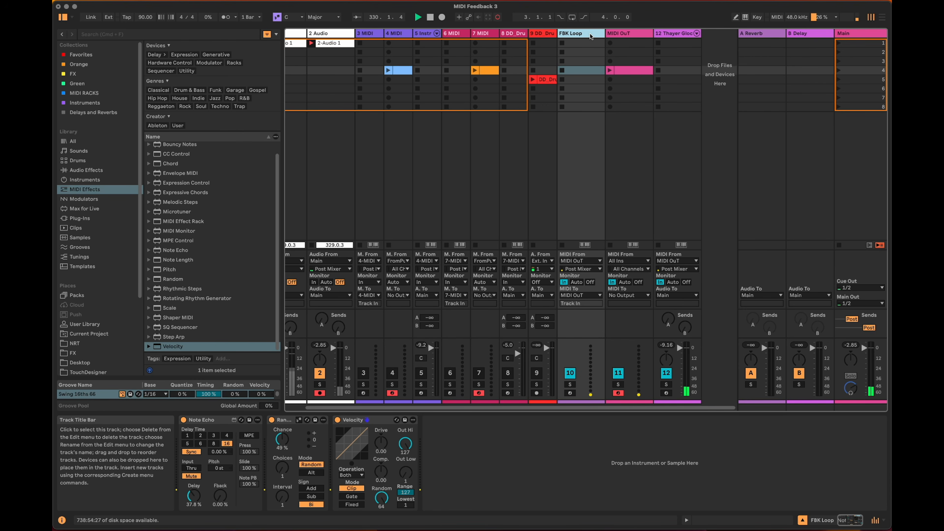
{"action": "key", "text": "Right"}
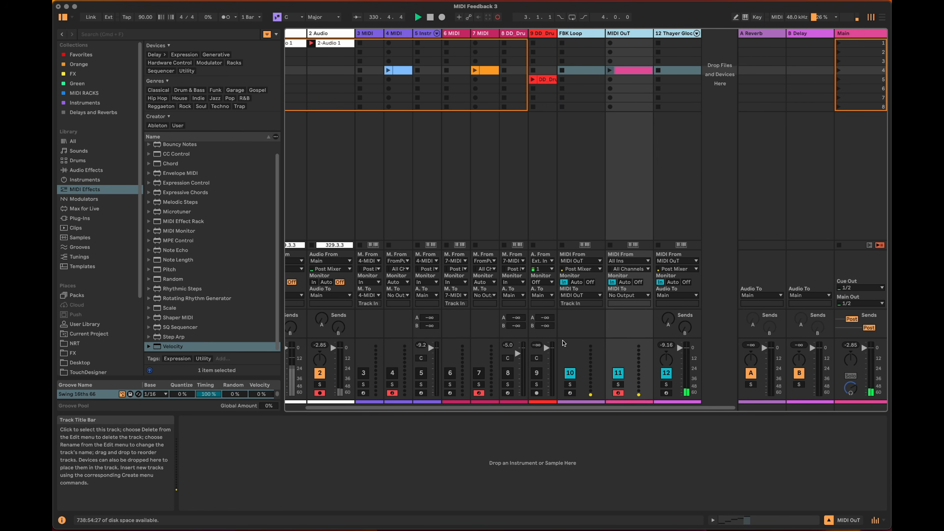
{"action": "left_click", "coordinate": [582, 34]}
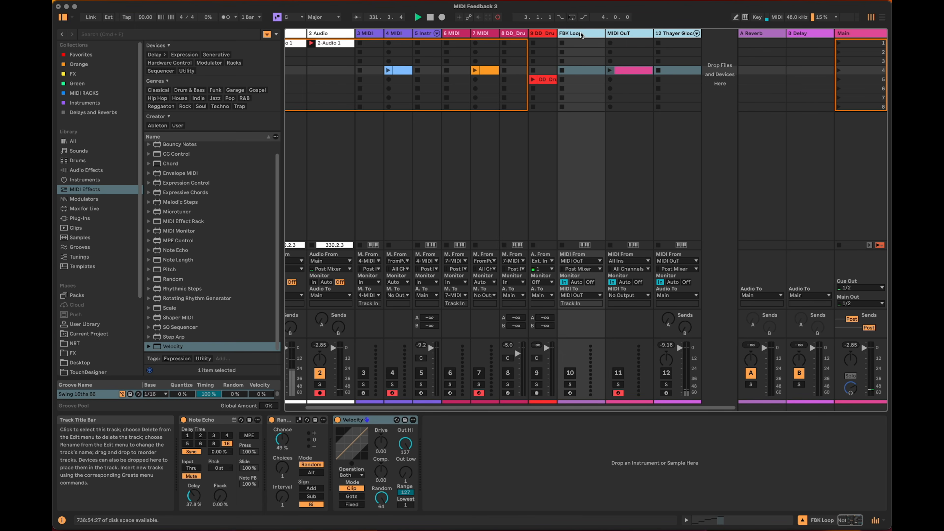
Move the DD_Drum_91_Lp9 audio track after the glock track, widen it, and activate it to play its loop clip.
{"action": "left_click_drag", "start_coordinate": [543, 33], "coordinate": [699, 34]}
{"action": "left_click", "coordinate": [685, 374]}
{"action": "left_click", "coordinate": [678, 79]}
{"action": "left_click_drag", "start_coordinate": [701, 33], "coordinate": [737, 33]}
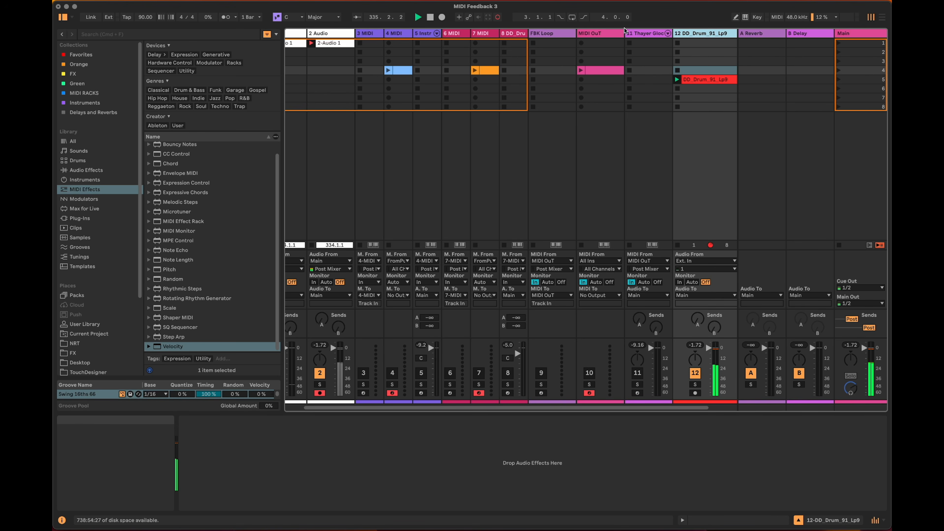
Narrow the FBK Loop, MIDI OuT and Thayer Glock tracks together to their minimum width.
{"action": "left_click", "coordinate": [550, 32]}
{"action": "left_click", "coordinate": [644, 32], "text": "shift"}
{"action": "left_click_drag", "start_coordinate": [673, 32], "coordinate": [584, 32]}
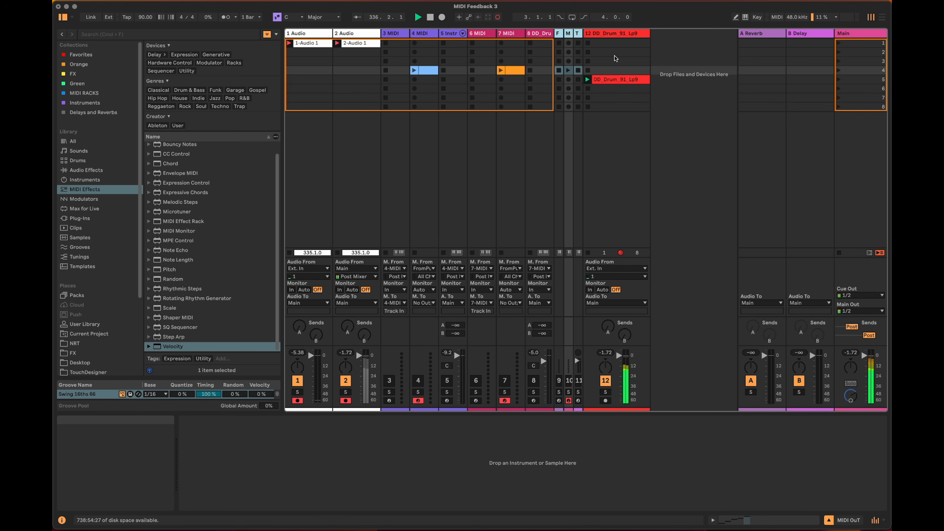
{"action": "left_click", "coordinate": [677, 162]}
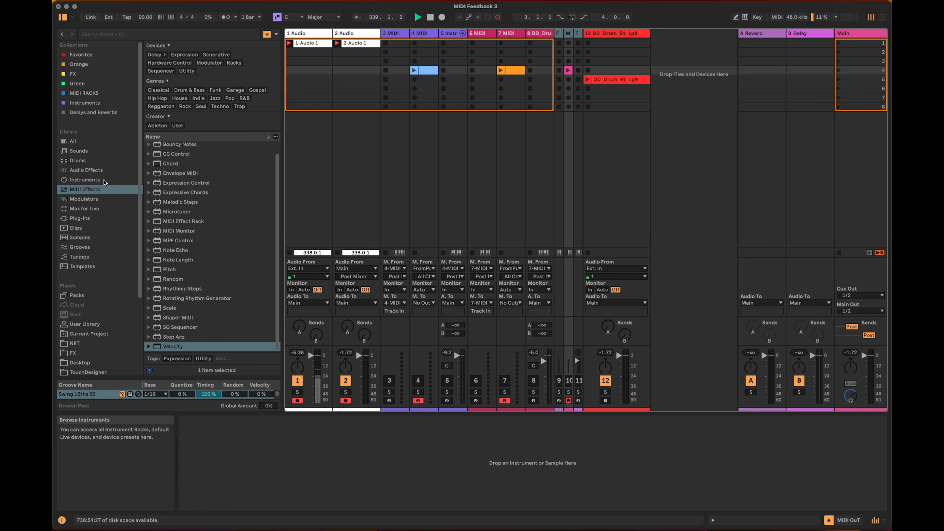
Create a Simpler track after the drum loop track and load the DD_Drum_91_Lp9 clip into it as the sample.
{"action": "left_click", "coordinate": [105, 181]}
{"action": "left_click_drag", "start_coordinate": [182, 301], "coordinate": [667, 112]}
{"action": "left_click_drag", "start_coordinate": [422, 148], "coordinate": [422, 150]}
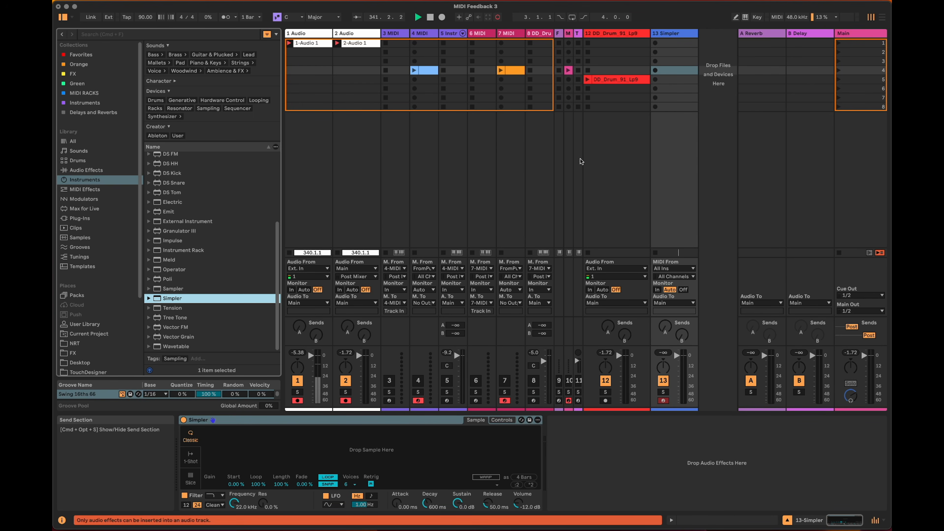
{"action": "left_click", "coordinate": [610, 79]}
{"action": "left_click_drag", "start_coordinate": [379, 393], "coordinate": [394, 438]}
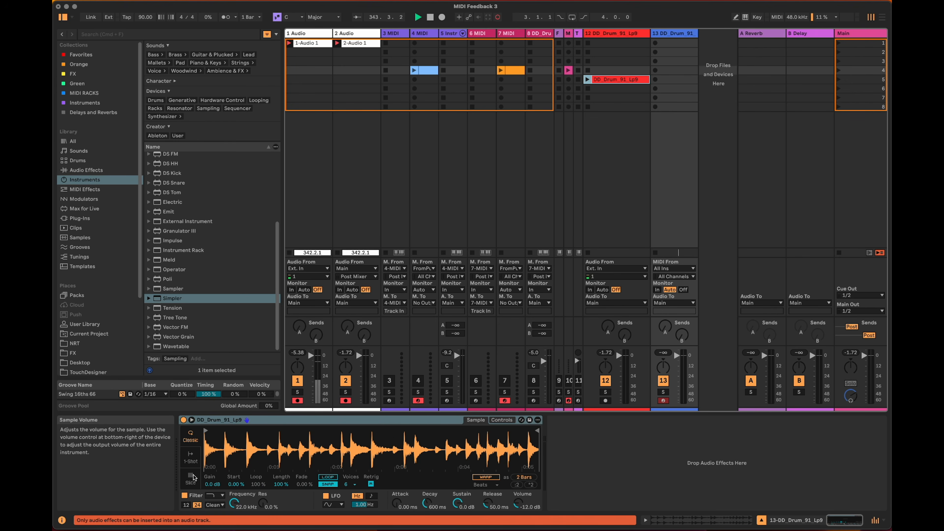
Switch Simpler to Slice mode and slice the drum loop by Beat with a 1/16 division.
{"action": "left_click", "coordinate": [191, 480]}
{"action": "left_click", "coordinate": [268, 484]}
{"action": "left_click", "coordinate": [275, 492]}
{"action": "left_click", "coordinate": [296, 485]}
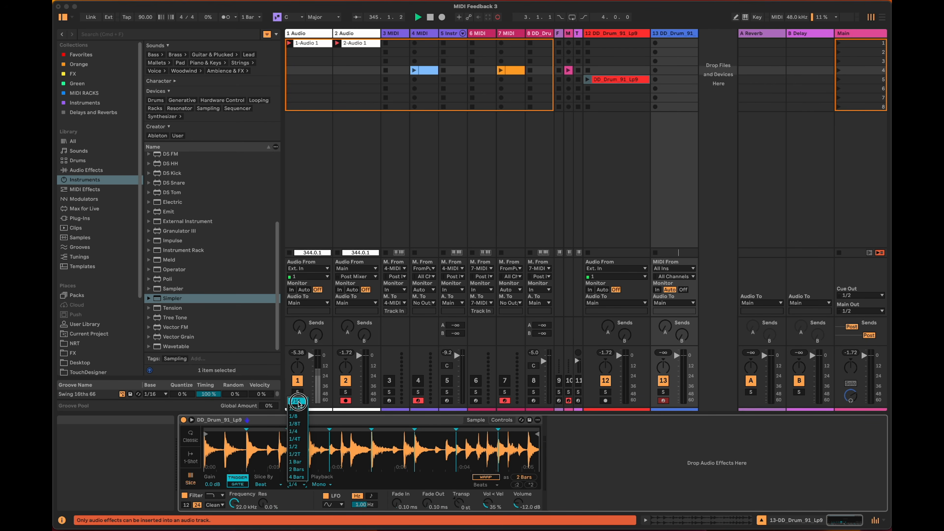
{"action": "left_click", "coordinate": [298, 401]}
{"action": "left_click_drag", "start_coordinate": [210, 446], "coordinate": [210, 465]}
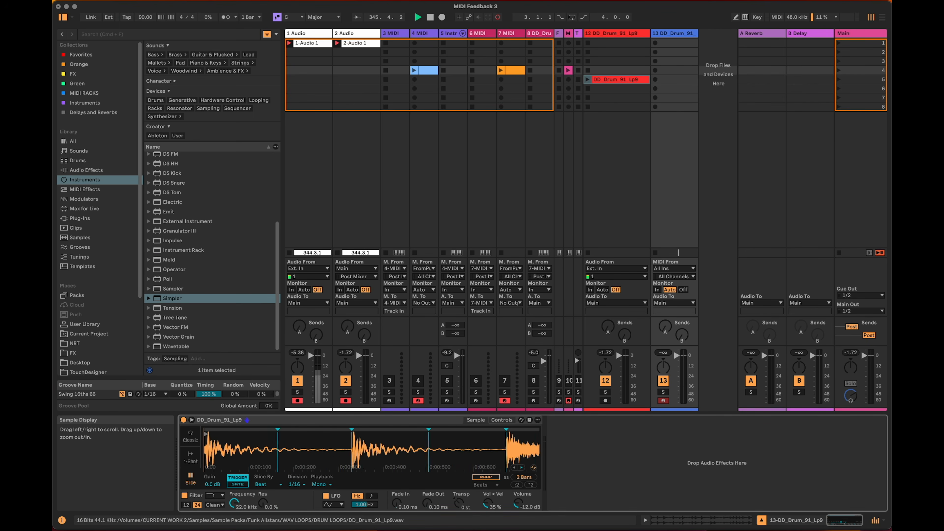
{"action": "mouse_move", "coordinate": [427, 445]}
{"action": "left_mouse_down"}
{"action": "mouse_move", "coordinate": [423, 432]}
{"action": "mouse_move", "coordinate": [435, 456]}
{"action": "mouse_move", "coordinate": [228, 460]}
{"action": "left_mouse_up"}
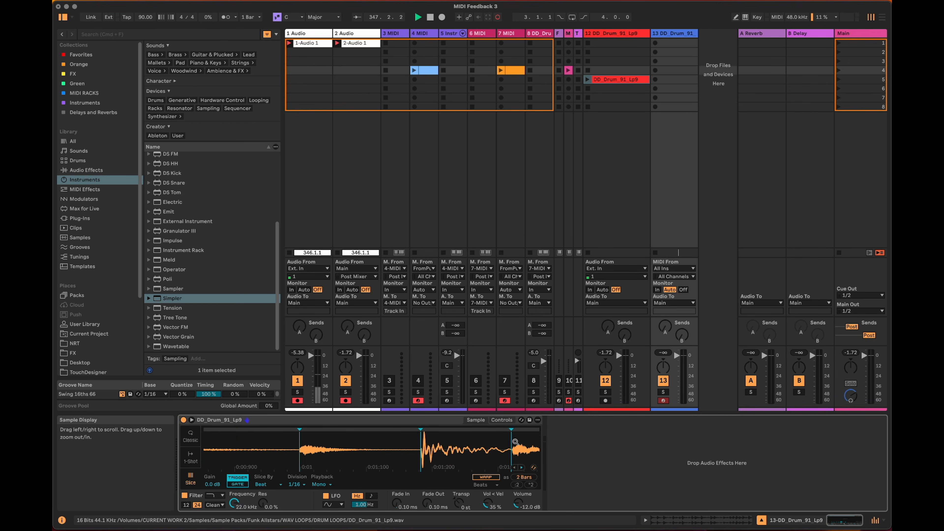
{"action": "left_click_drag", "start_coordinate": [523, 443], "coordinate": [296, 444]}
{"action": "mouse_move", "coordinate": [438, 444]}
{"action": "left_mouse_down"}
{"action": "mouse_move", "coordinate": [289, 444]}
{"action": "mouse_move", "coordinate": [464, 449]}
{"action": "mouse_move", "coordinate": [271, 444]}
{"action": "left_mouse_up"}
{"action": "left_click_drag", "start_coordinate": [365, 446], "coordinate": [437, 379]}
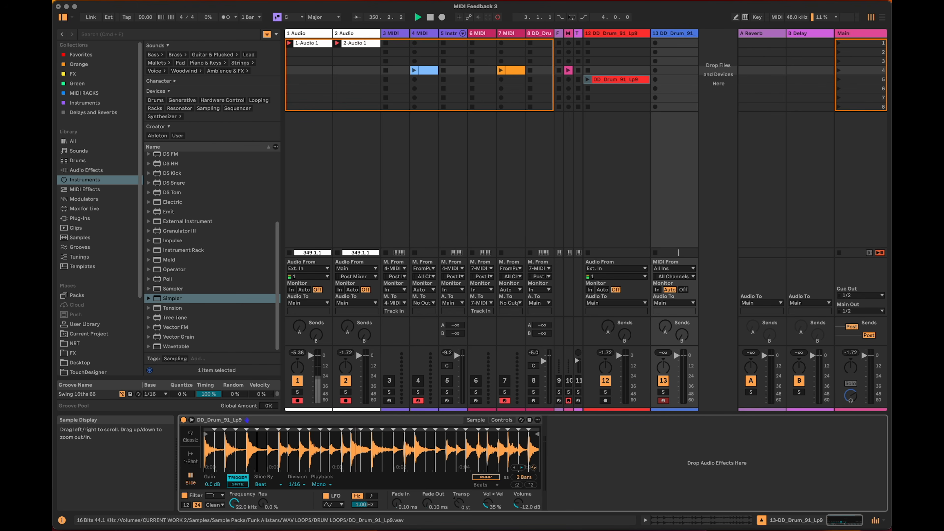
Insert two new MIDI tracks and move the sliced drum Simpler track after them.
{"action": "left_click", "coordinate": [678, 35]}
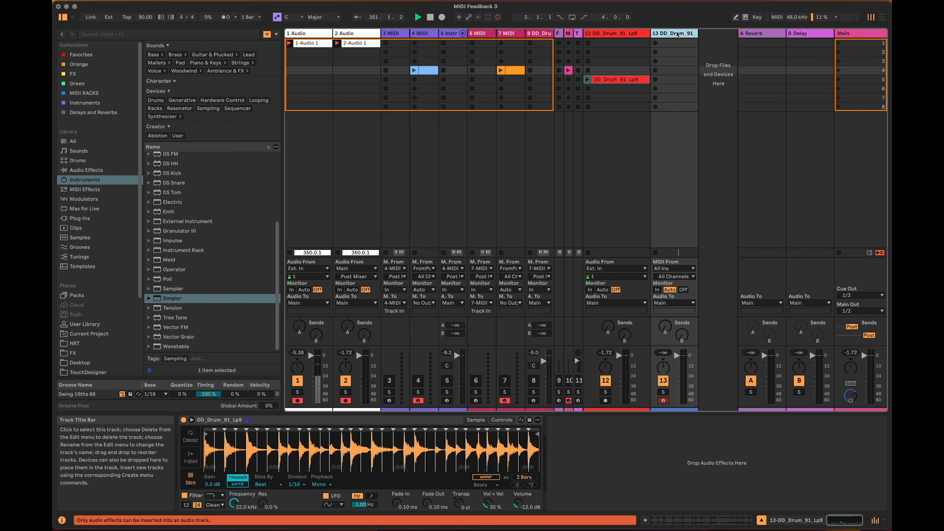
{"action": "left_click", "coordinate": [676, 36]}
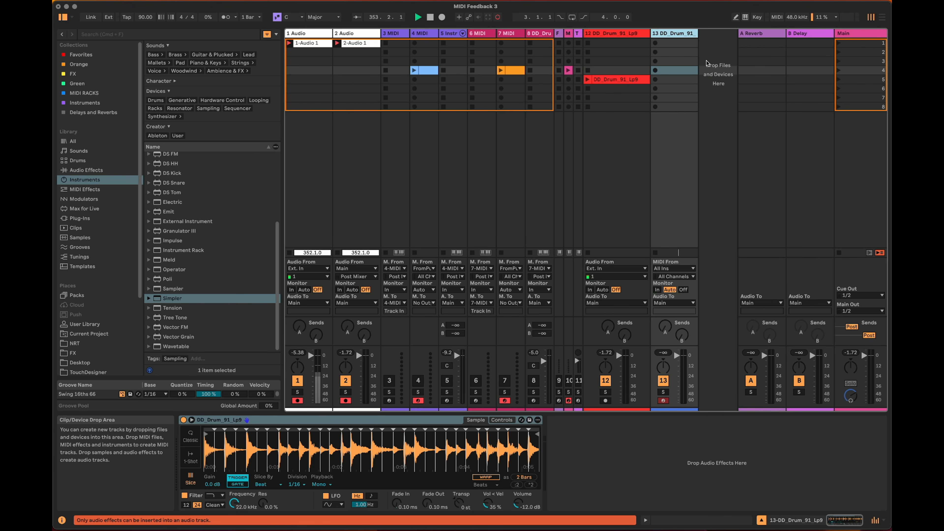
{"action": "key", "text": "super+shift+t"}
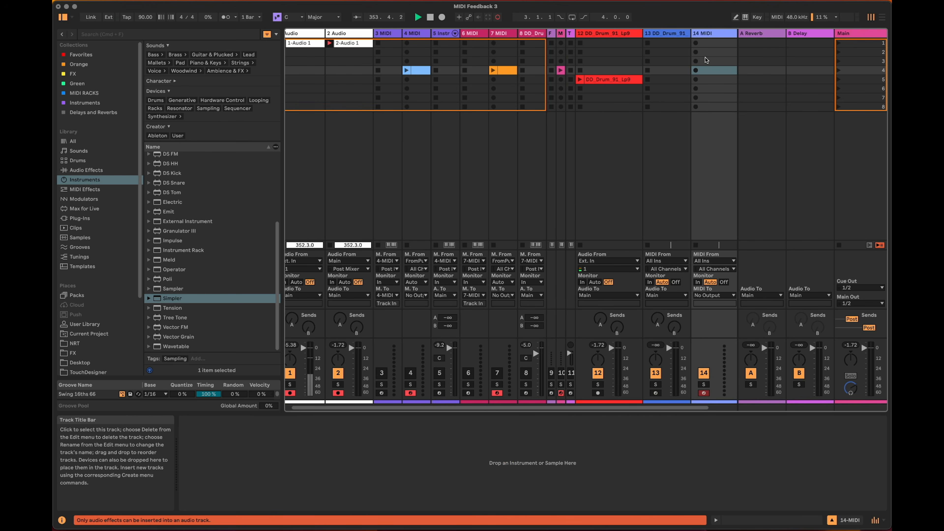
{"action": "key", "text": "super+shift+t"}
{"action": "left_click_drag", "start_coordinate": [629, 34], "coordinate": [706, 37]}
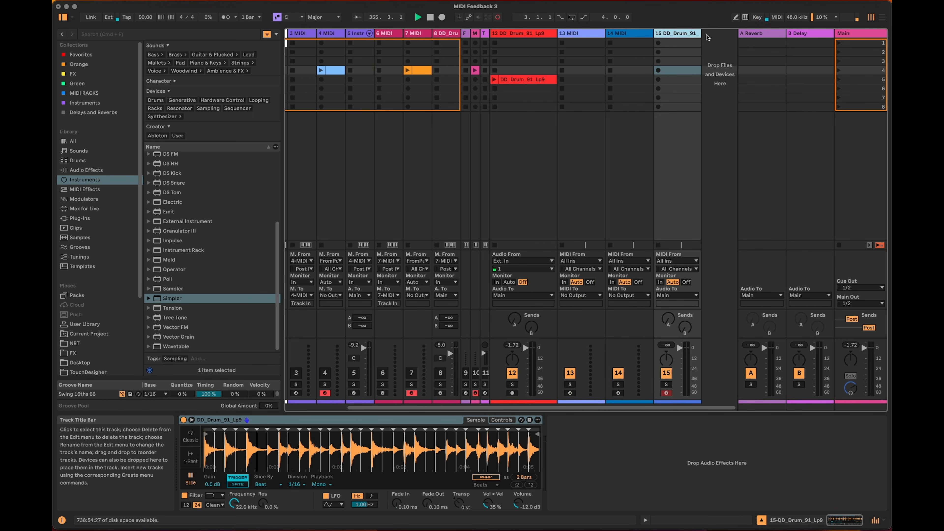
Set the drum Simpler track's MIDI input to 14-MIDI and its monitoring to In.
{"action": "left_click", "coordinate": [651, 234]}
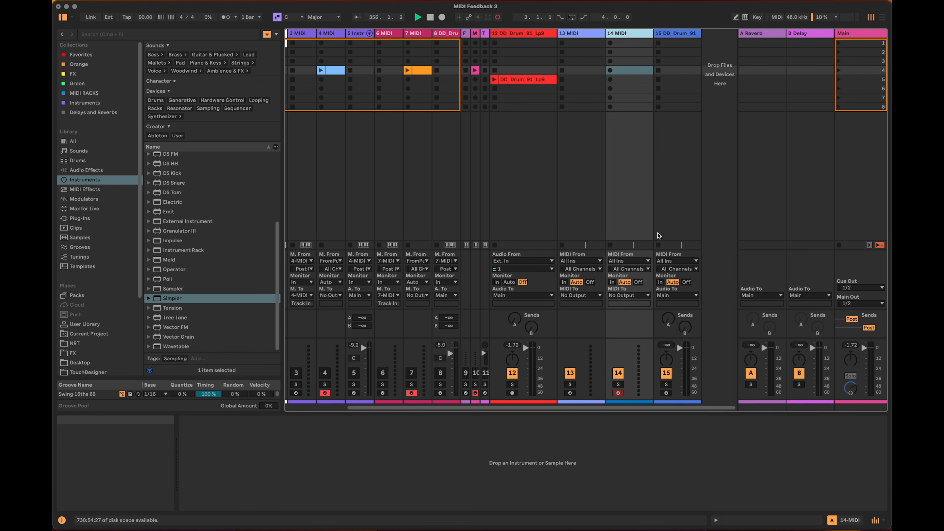
{"action": "left_click", "coordinate": [678, 262]}
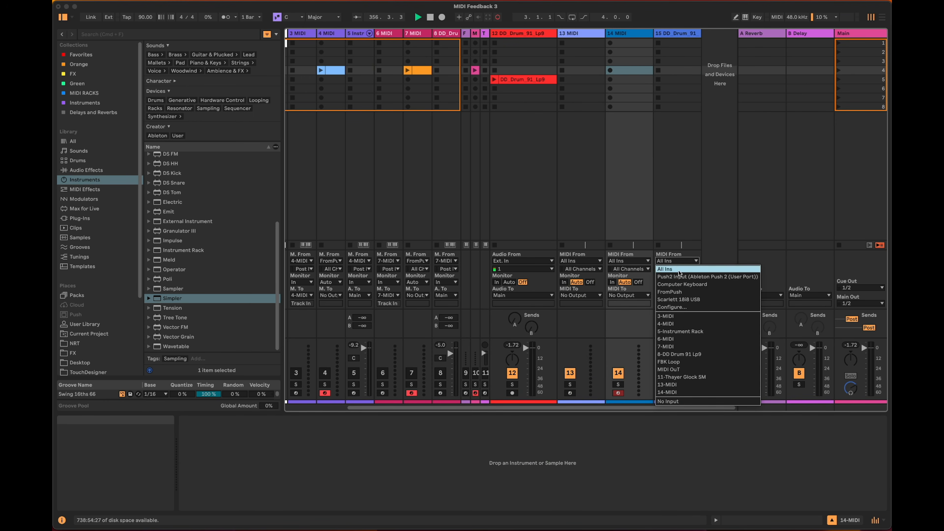
{"action": "left_click", "coordinate": [707, 391]}
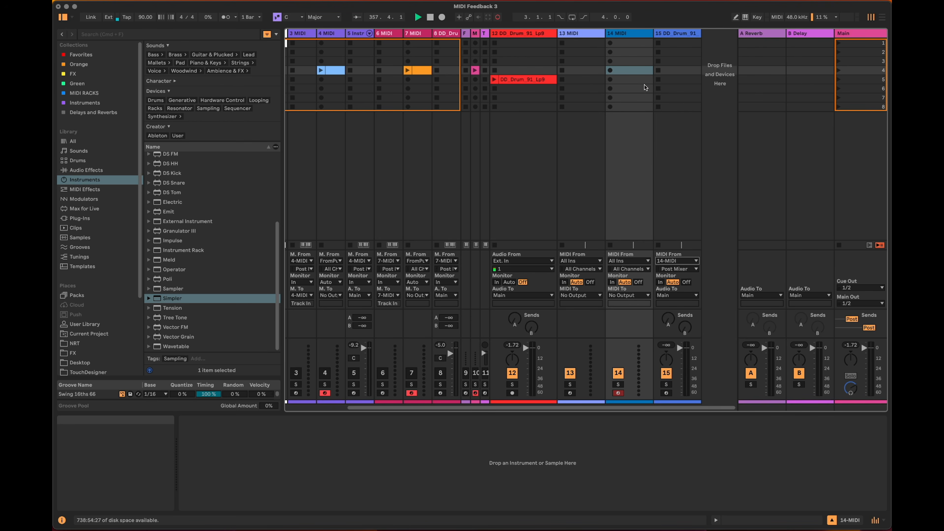
{"action": "left_click", "coordinate": [661, 282]}
Create a MIDI clip in the fourth slot of the 14 MIDI track and add a sixteenth-long C1 note at its start.
{"action": "double_click", "coordinate": [632, 71]}
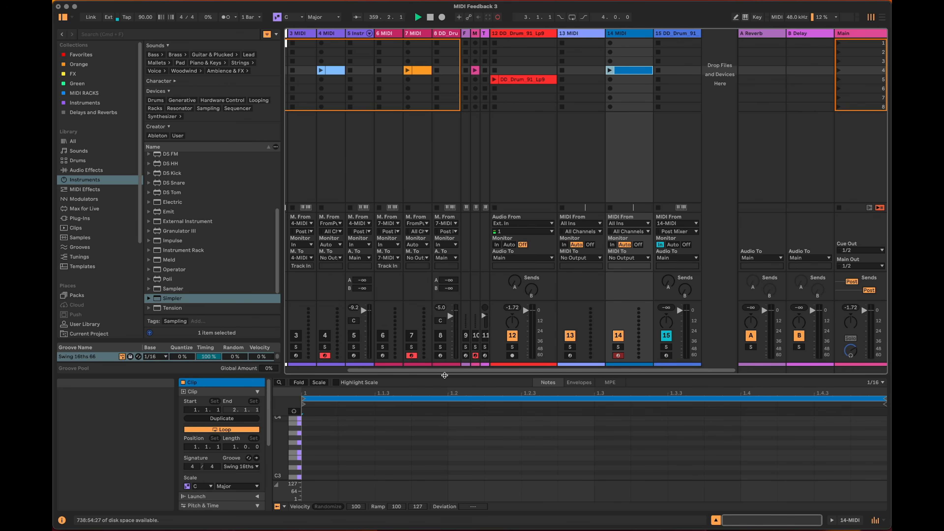
{"action": "left_click_drag", "start_coordinate": [444, 375], "coordinate": [444, 145]}
{"action": "double_click", "coordinate": [312, 365]}
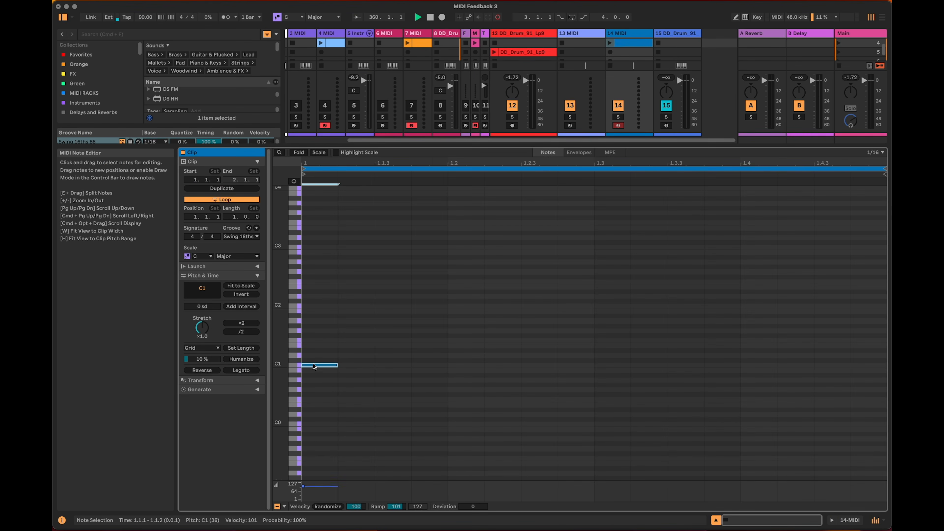
Duplicate the C1 note across the bar in consecutive sixteenths, raising each copy one semitone up to D#2.
{"action": "key", "text": "super+d"}
{"action": "key", "text": "Up"}
{"action": "key", "text": "super+d"}
{"action": "key", "text": "Up"}
{"action": "key", "text": "super+d"}
{"action": "key", "text": "Up"}
{"action": "key", "text": "super+d"}
{"action": "key", "text": "Up"}
{"action": "key", "text": "super+d"}
{"action": "key", "text": "Up"}
{"action": "key", "text": "super+d"}
{"action": "key", "text": "Up"}
{"action": "key", "text": "super+d"}
{"action": "key", "text": "Up"}
{"action": "key", "text": "super+d"}
{"action": "key", "text": "Up"}
{"action": "key", "text": "super+d"}
{"action": "key", "text": "Up"}
{"action": "key", "text": "super+d"}
{"action": "key", "text": "Up"}
{"action": "key", "text": "super+d"}
{"action": "key", "text": "Up"}
{"action": "key", "text": "super+d"}
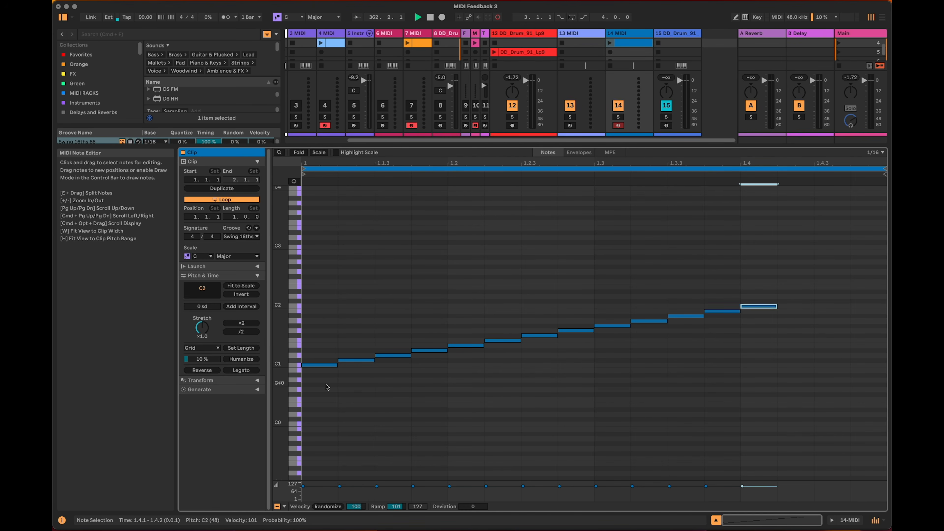
{"action": "key", "text": "Up"}
{"action": "key", "text": "super+d"}
{"action": "key", "text": "Up"}
{"action": "key", "text": "super+d"}
{"action": "key", "text": "Up"}
{"action": "key", "text": "super+d"}
{"action": "key", "text": "Up"}
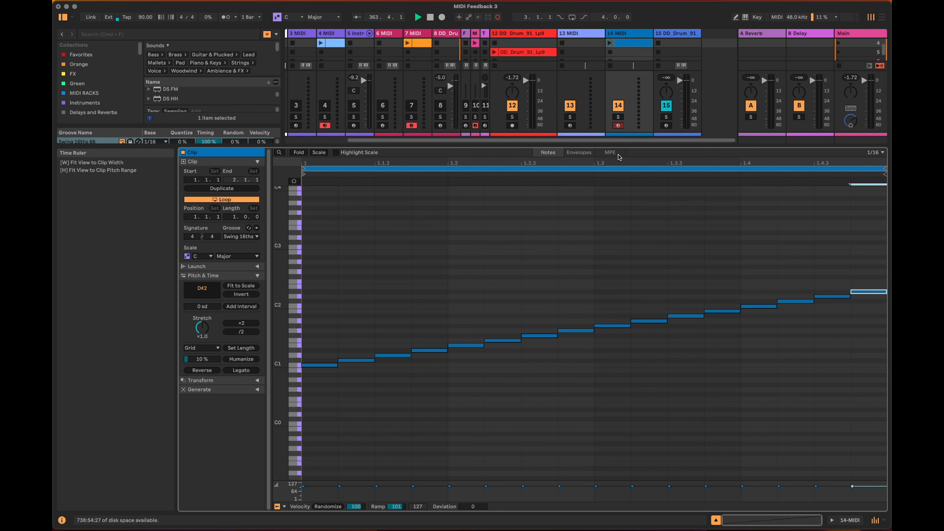
Launch the chromatic note clip on the 14 MIDI track to audition the drum slices in order.
{"action": "left_click_drag", "start_coordinate": [615, 148], "coordinate": [622, 375]}
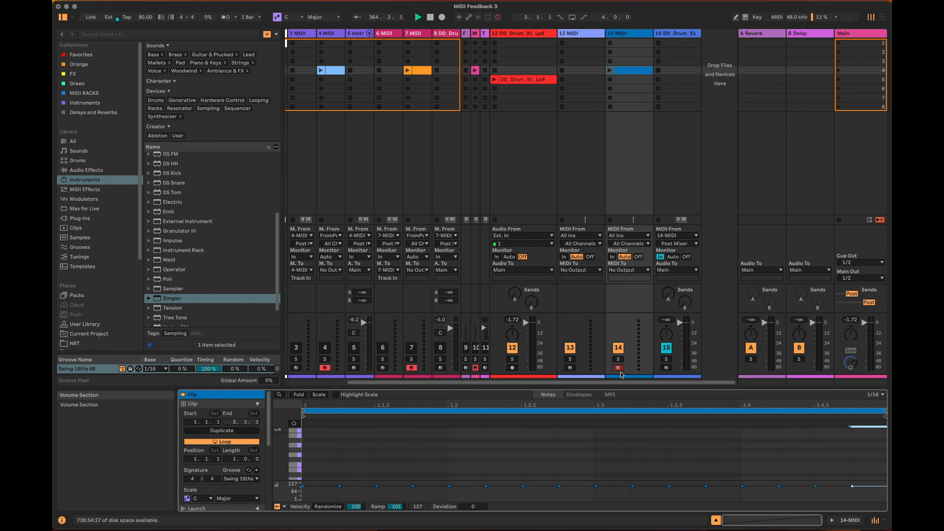
{"action": "left_click", "coordinate": [676, 33]}
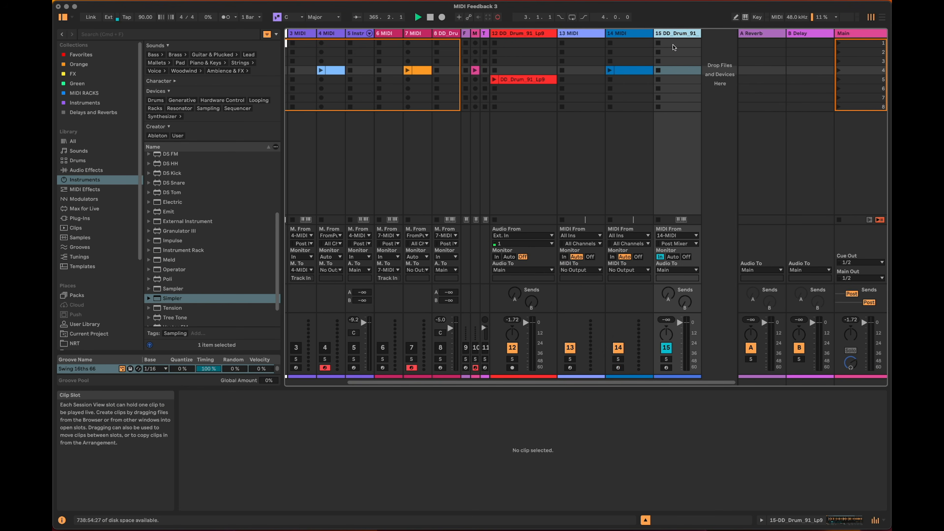
{"action": "key", "text": "shift+Tab"}
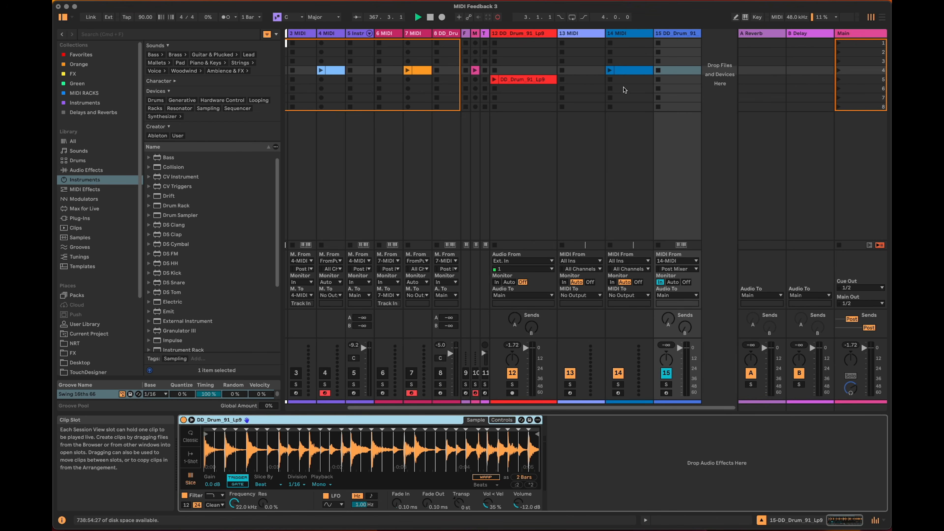
{"action": "left_click", "coordinate": [628, 72]}
{"action": "left_click", "coordinate": [628, 72]}
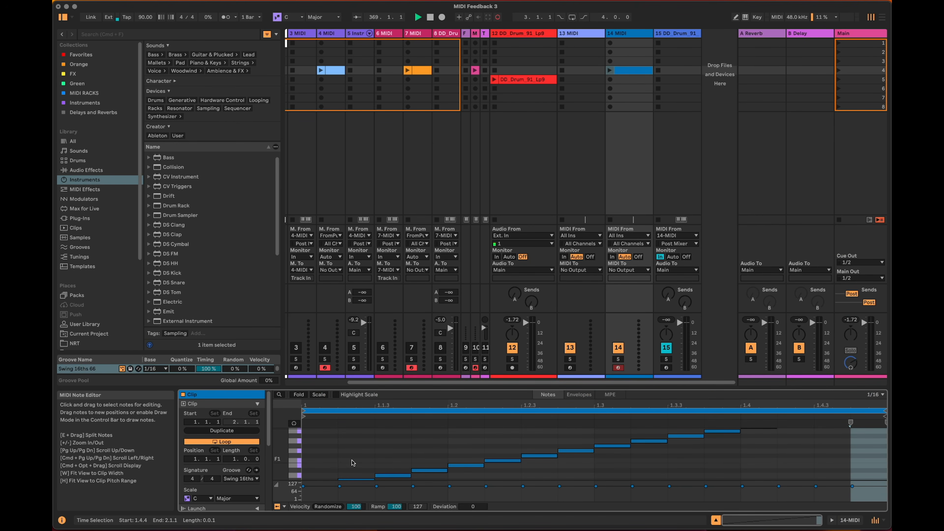
{"action": "left_click", "coordinate": [611, 71]}
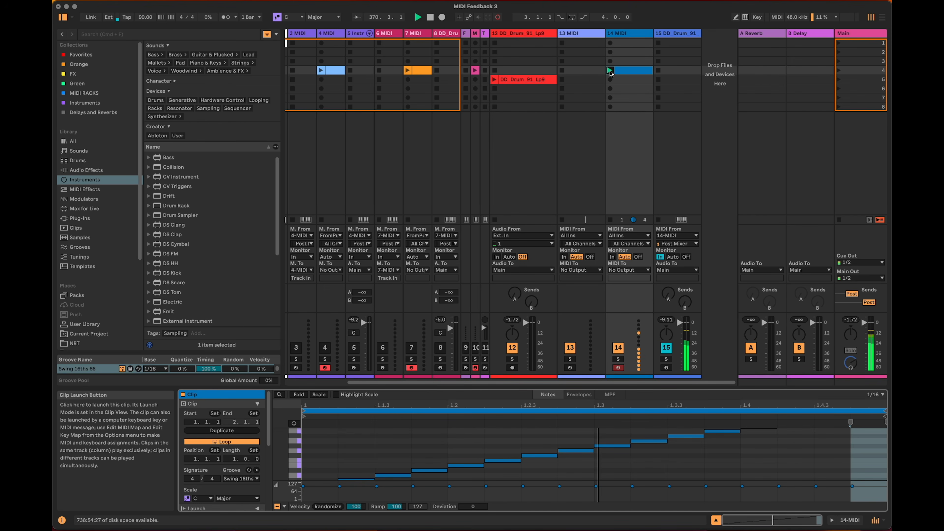
Set the drum Simpler's Fade In to 1.33 ms and Fade Out to 29.8 ms, and stop the 14 MIDI clip.
{"action": "left_click", "coordinate": [671, 34]}
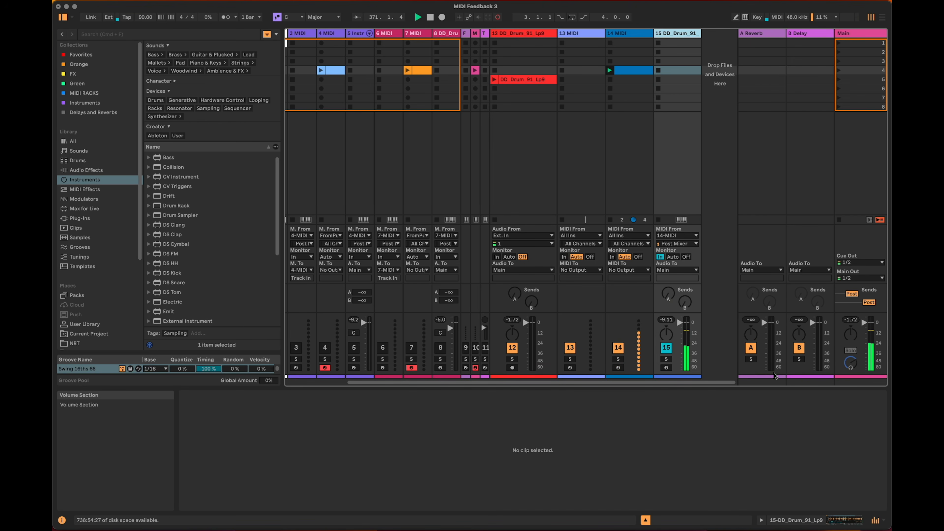
{"action": "key", "text": "shift+Tab"}
{"action": "left_click_drag", "start_coordinate": [415, 505], "coordinate": [428, 488]}
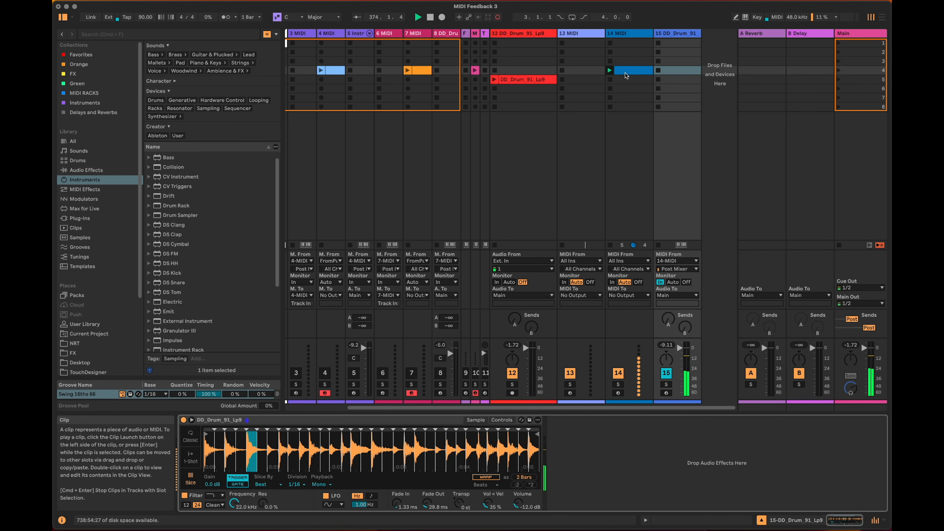
{"action": "left_click", "coordinate": [610, 80]}
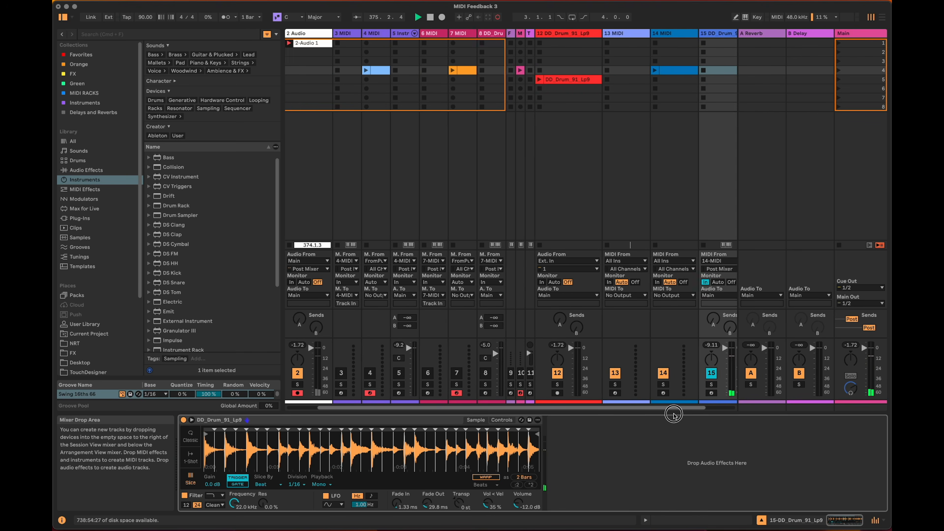
{"action": "left_click_drag", "start_coordinate": [675, 415], "coordinate": [707, 413]}
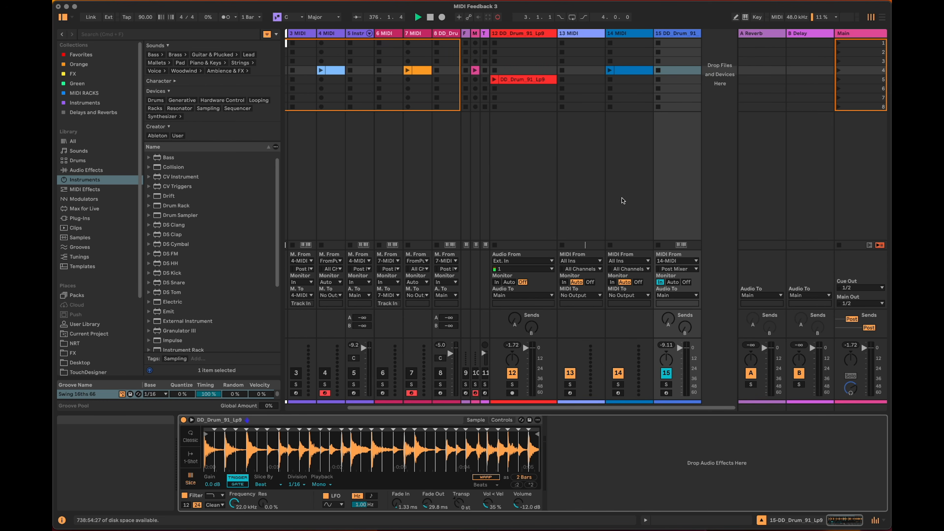
Set the 13 MIDI track's MIDI input to 14-MIDI.
{"action": "left_click", "coordinate": [584, 35]}
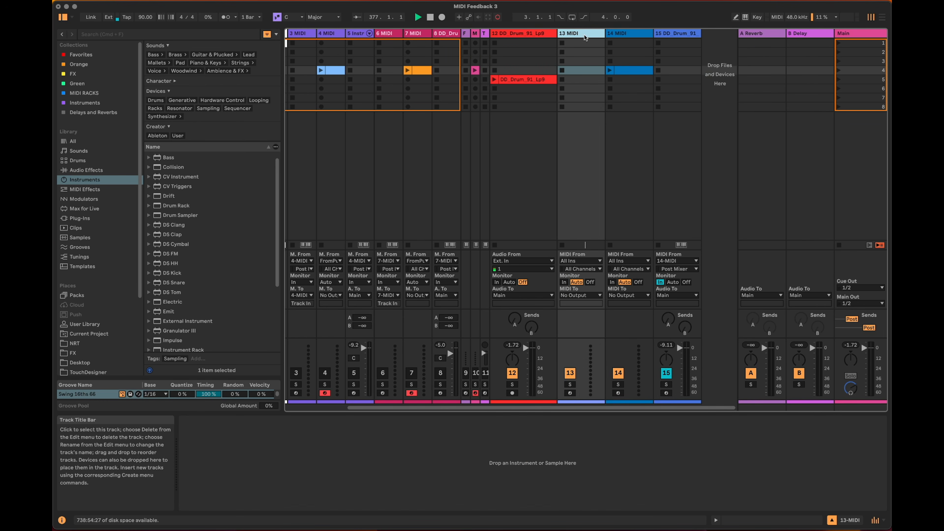
{"action": "left_click", "coordinate": [581, 261]}
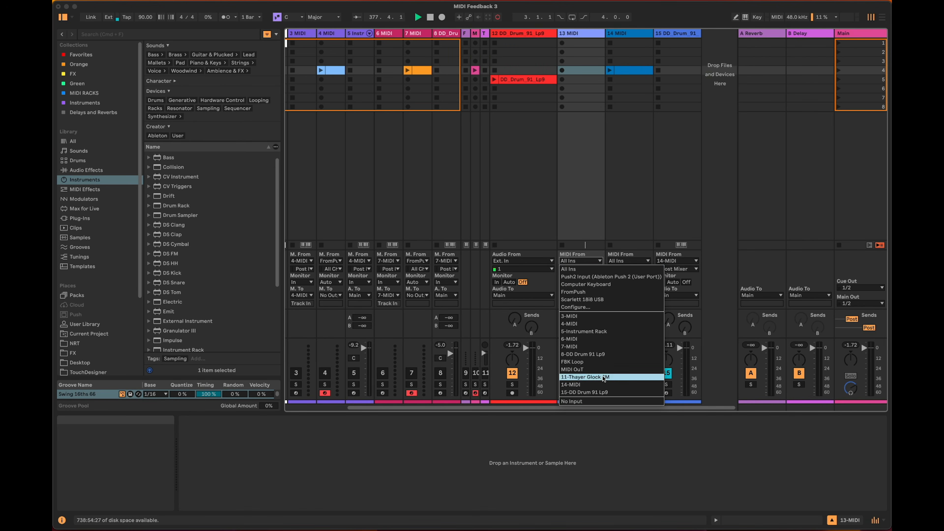
{"action": "left_click", "coordinate": [610, 385]}
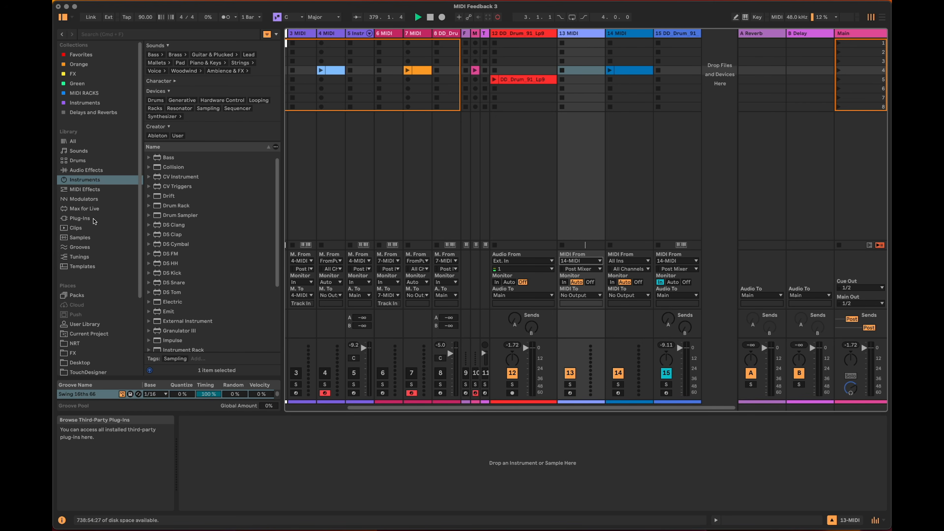
Add Note Echo to the 13 MIDI track with a delay time of 16, 100% delay, 0% feedback and Input set to Mute.
{"action": "left_click", "coordinate": [89, 189]}
{"action": "scroll", "coordinate": [193, 319], "scroll_direction": "down", "scroll_amount": 1}
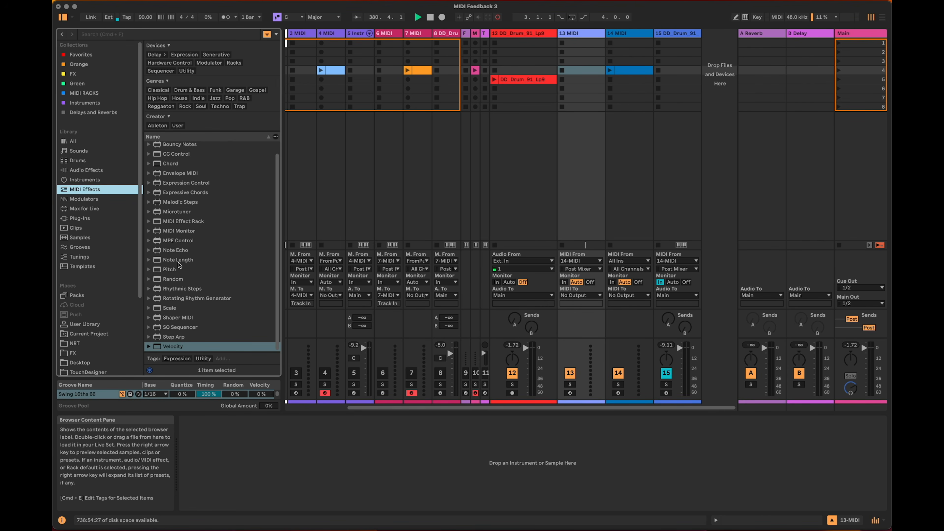
{"action": "left_click", "coordinate": [174, 251]}
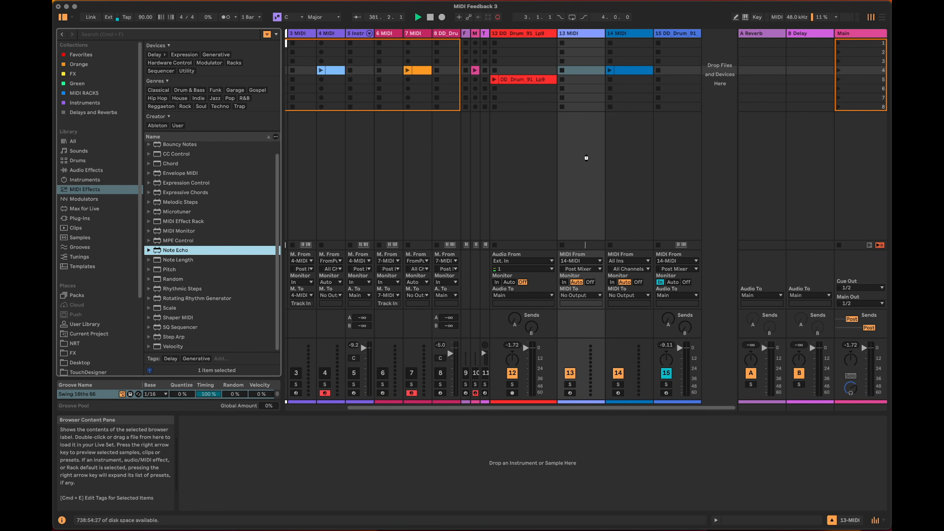
{"action": "key", "text": "Return"}
{"action": "left_click", "coordinate": [225, 454]}
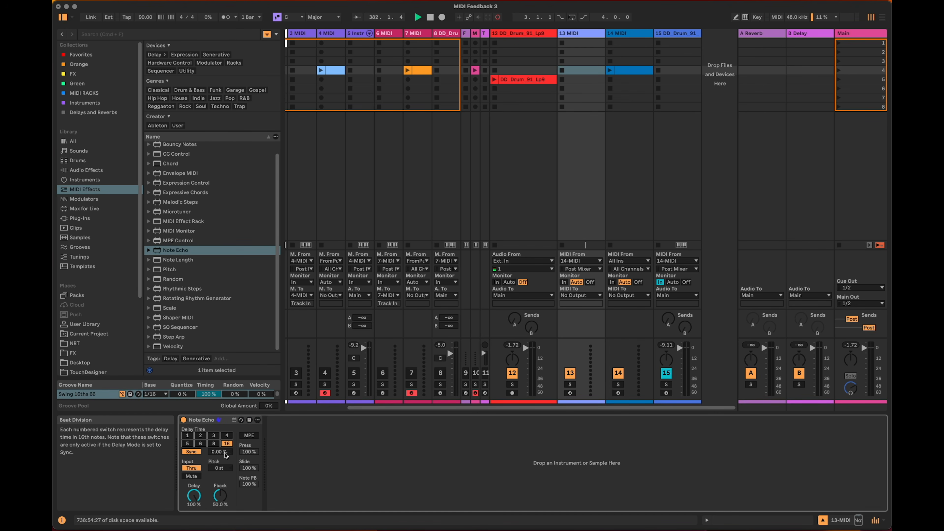
{"action": "left_click_drag", "start_coordinate": [198, 495], "coordinate": [197, 528]}
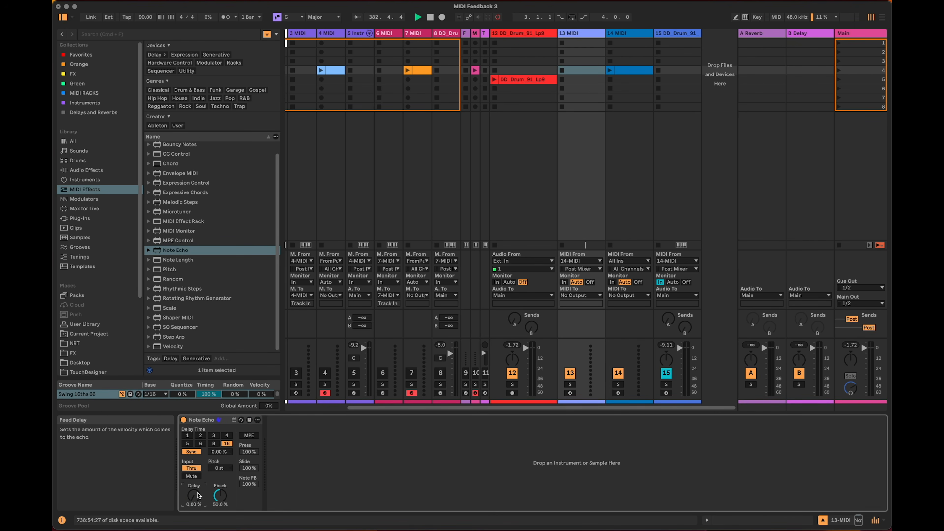
{"action": "double_click", "coordinate": [194, 495]}
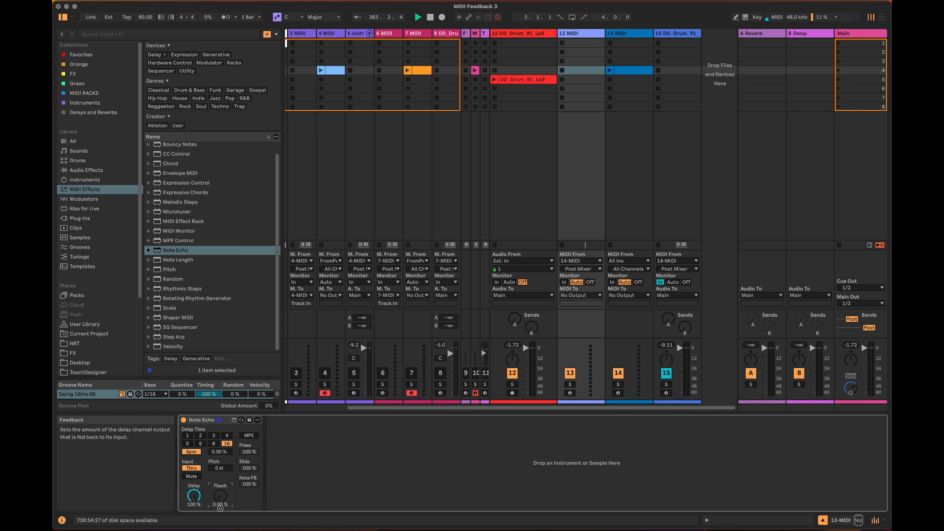
{"action": "left_click", "coordinate": [192, 476]}
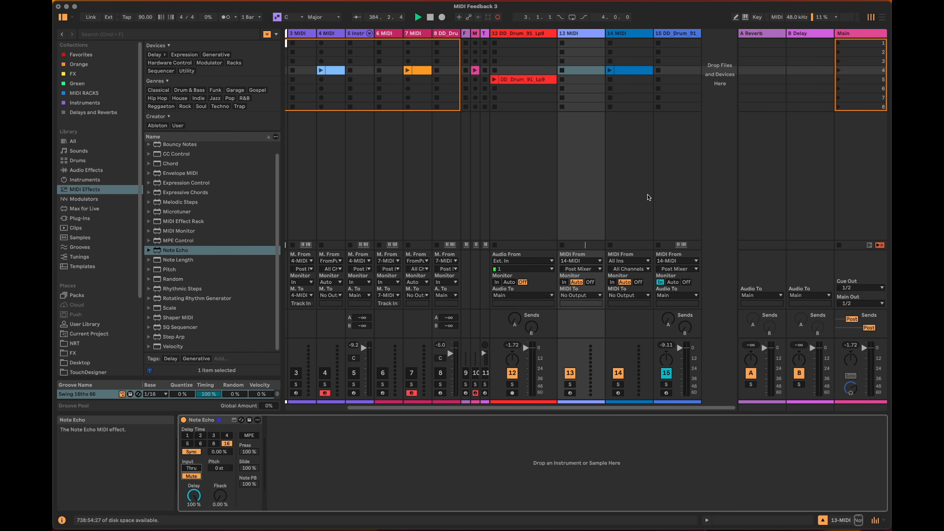
Turn off looping for the 14 MIDI clip, and set the 13 MIDI track's monitoring to In and its output to 14-MIDI.
{"action": "left_click", "coordinate": [635, 72]}
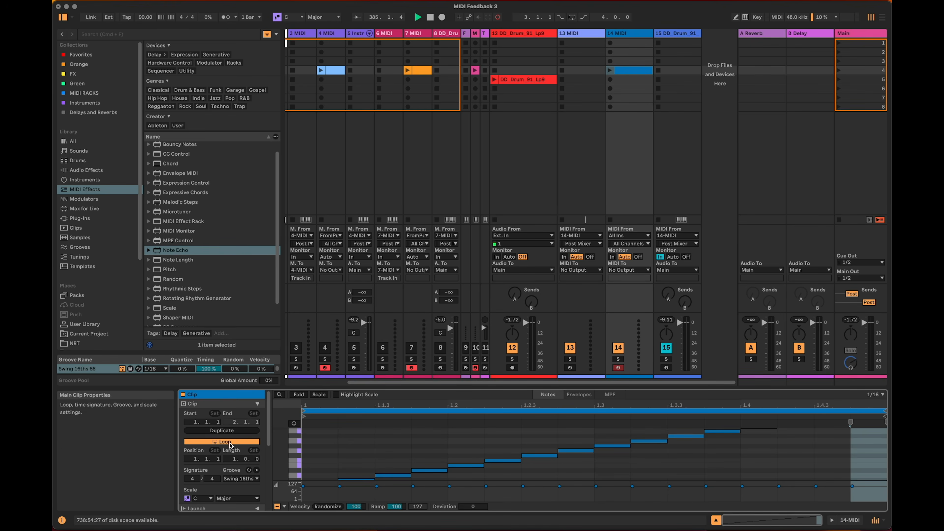
{"action": "left_click", "coordinate": [565, 258]}
{"action": "left_click", "coordinate": [581, 269]}
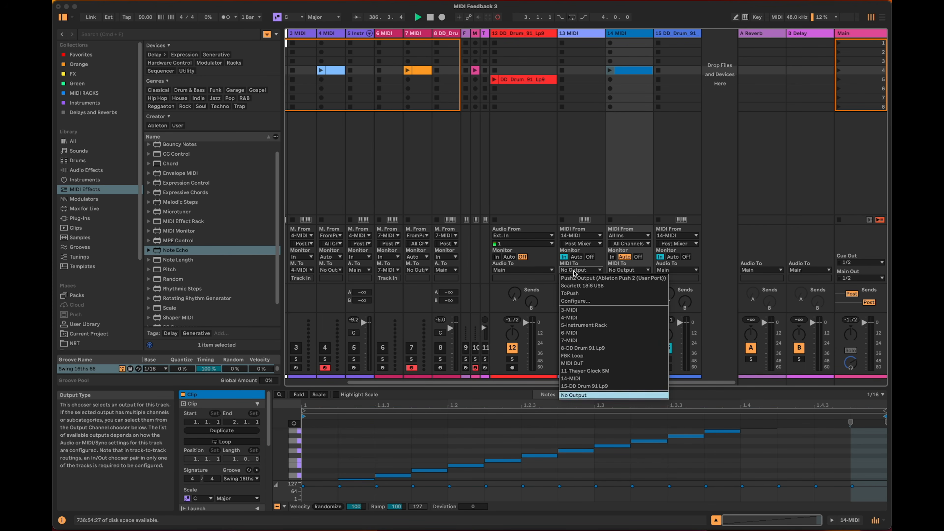
{"action": "left_click", "coordinate": [618, 380]}
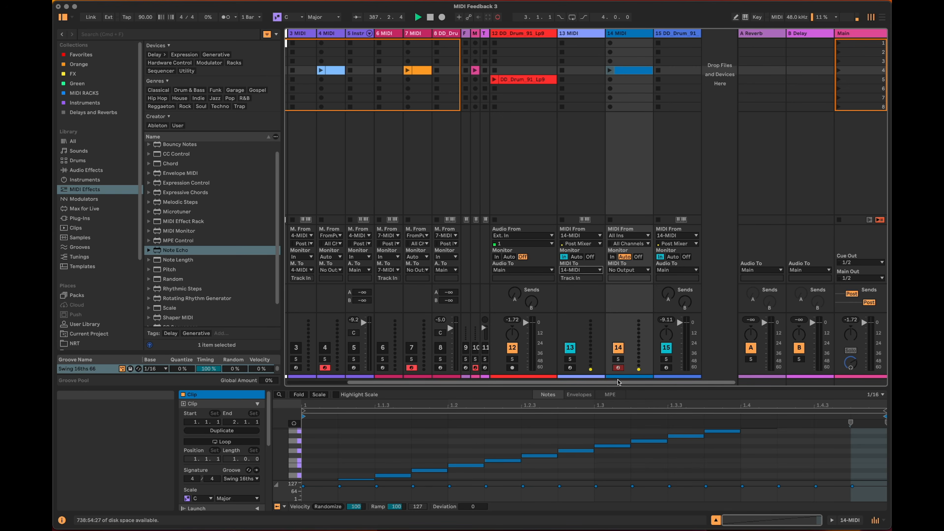
Launch the unlooped 14 MIDI clip to test the feedback loop, and deactivate the 13 MIDI track to stop it.
{"action": "left_click", "coordinate": [635, 173]}
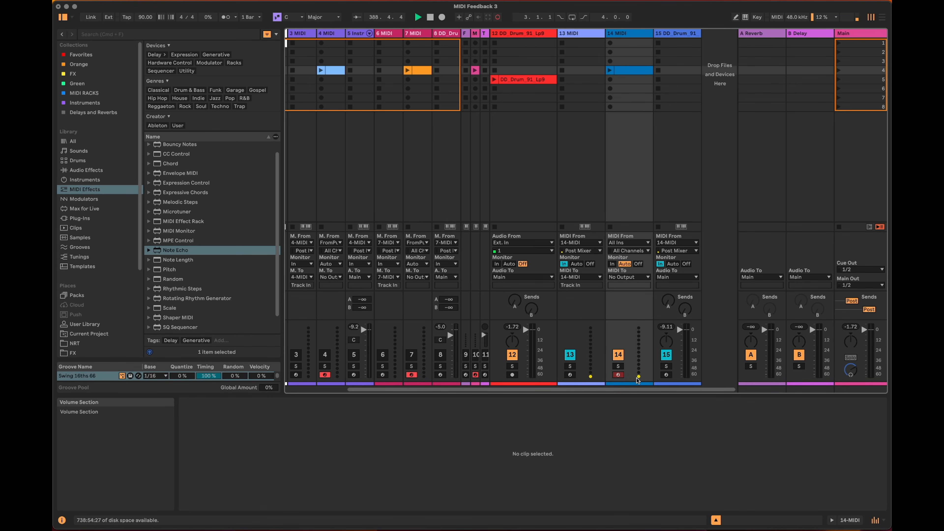
{"action": "left_click", "coordinate": [618, 377]}
{"action": "left_click", "coordinate": [610, 70]}
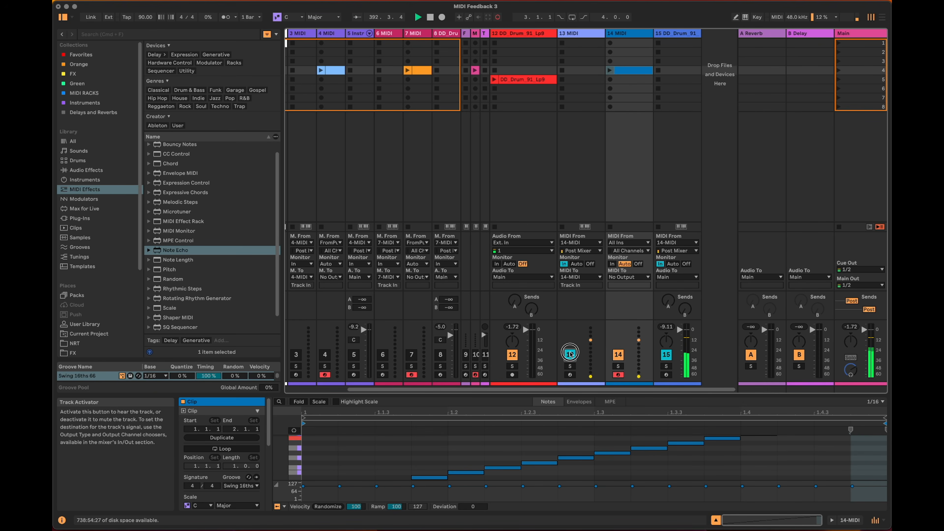
Add Random after Note Echo on the 13 MIDI track with Choices 1, Sign Bi and Chance 18%.
{"action": "left_click", "coordinate": [585, 35]}
{"action": "key", "text": "Return"}
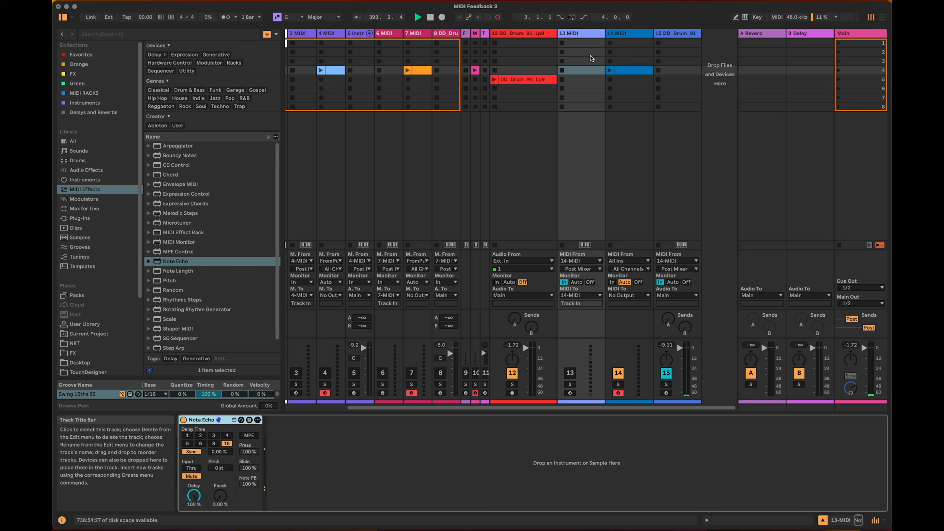
{"action": "scroll", "coordinate": [221, 262], "scroll_direction": "down", "scroll_amount": 1}
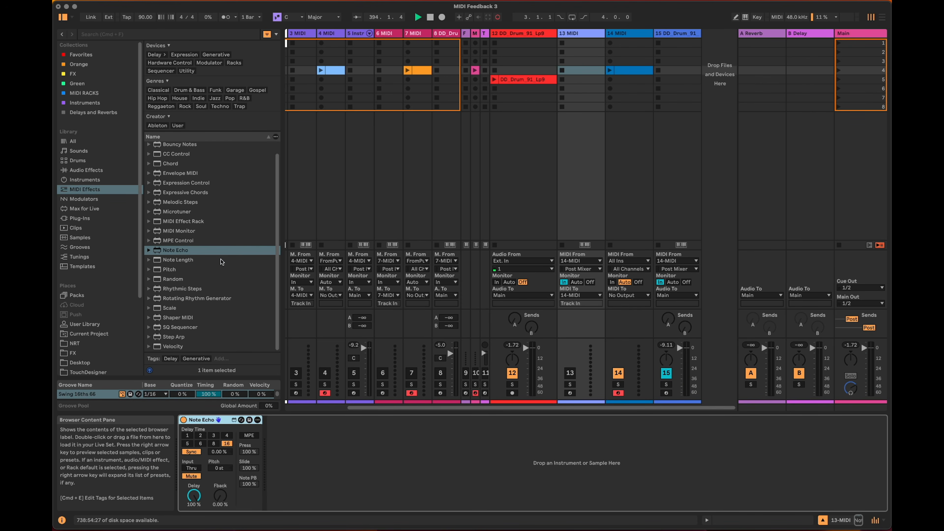
{"action": "left_click_drag", "start_coordinate": [169, 282], "coordinate": [286, 481]}
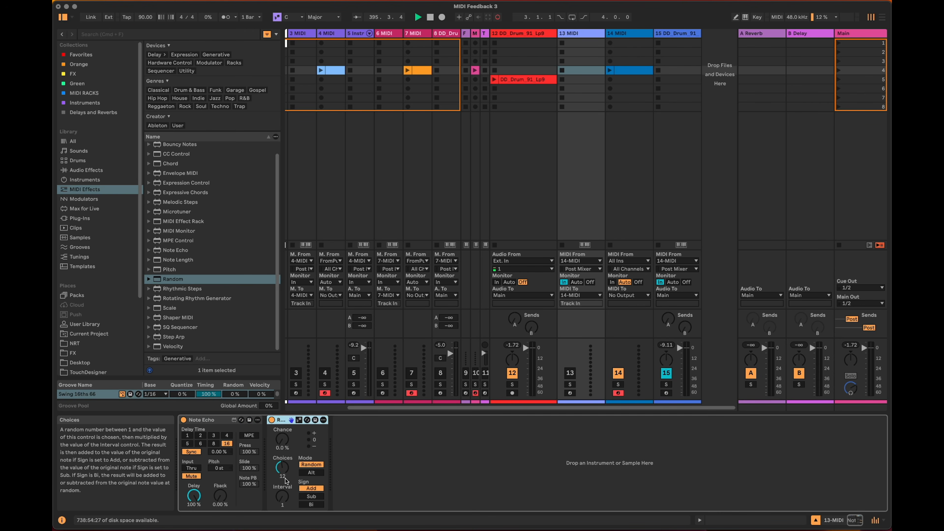
{"action": "left_click_drag", "start_coordinate": [280, 469], "coordinate": [279, 484]}
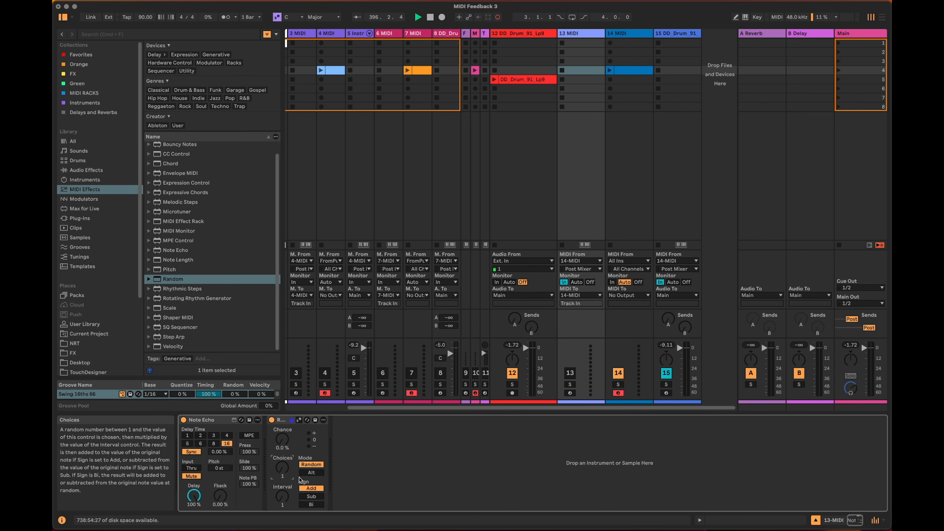
{"action": "left_click", "coordinate": [318, 508]}
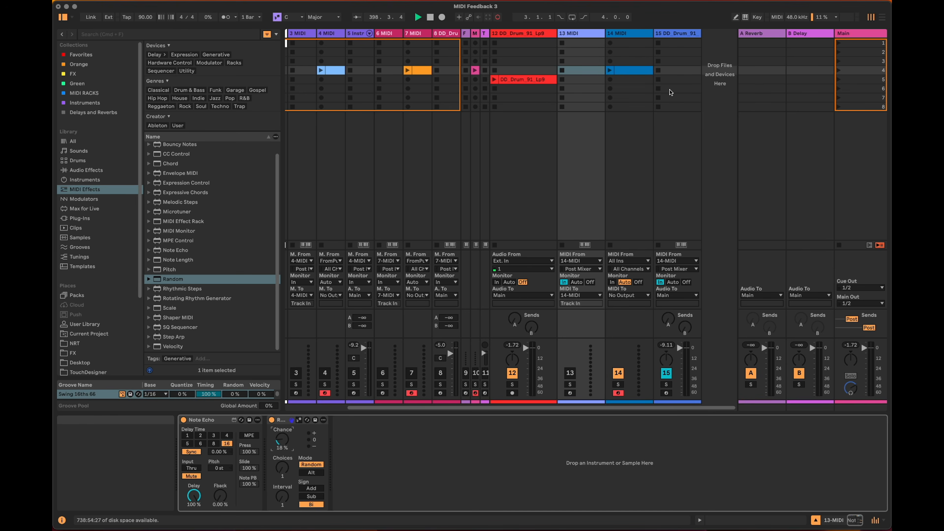
Select the sliced drum track, reactivate the 13 MIDI track and launch the 14 MIDI clip to start the randomized feedback.
{"action": "left_click", "coordinate": [677, 34]}
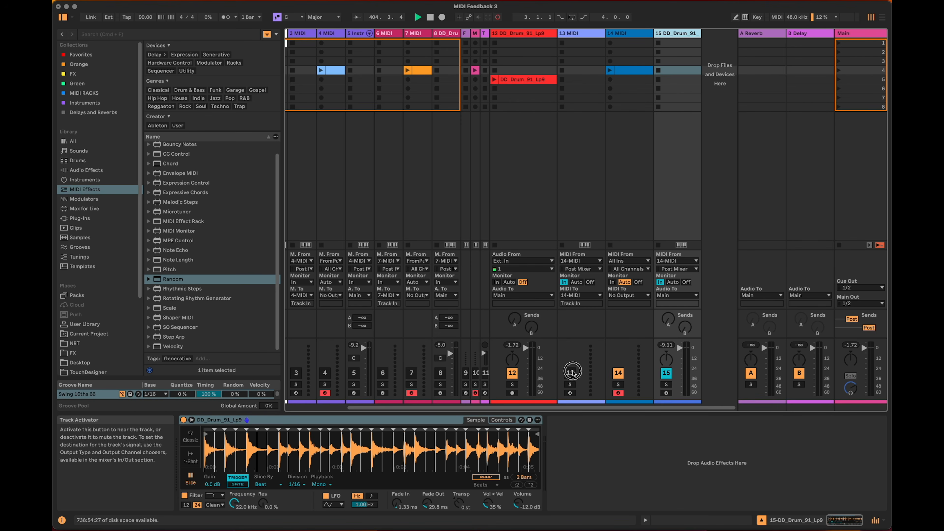
{"action": "left_click", "coordinate": [613, 71]}
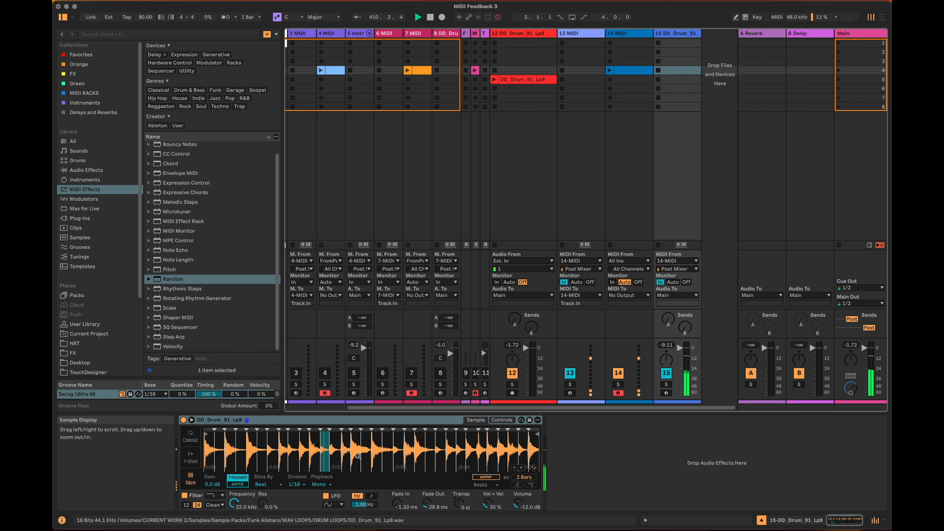
Add Pitch before Simpler on the drum track with Lowest C1, Range +11 st and Fold mode.
{"action": "left_click_drag", "start_coordinate": [171, 270], "coordinate": [177, 442]}
{"action": "left_click_drag", "start_coordinate": [194, 490], "coordinate": [194, 476]}
{"action": "left_click", "coordinate": [218, 490]}
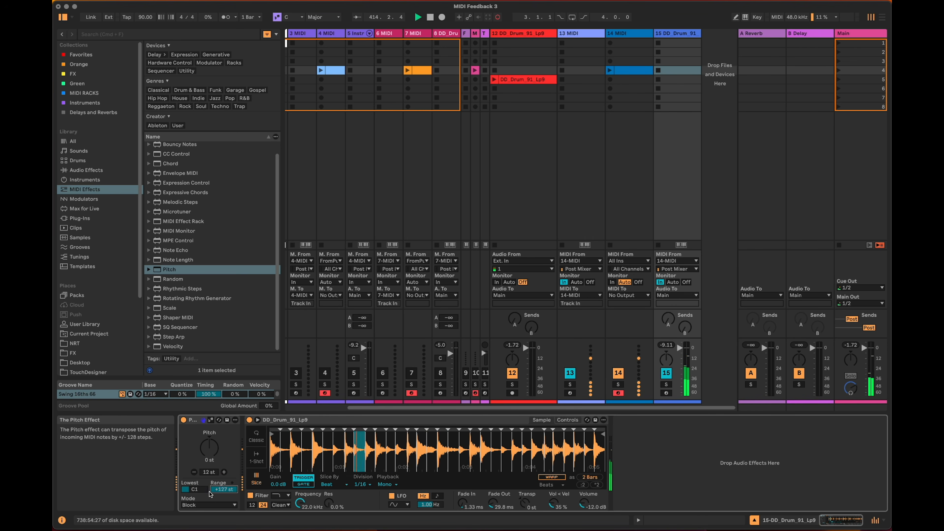
{"action": "type", "text": "11"}
{"action": "key", "text": "Return"}
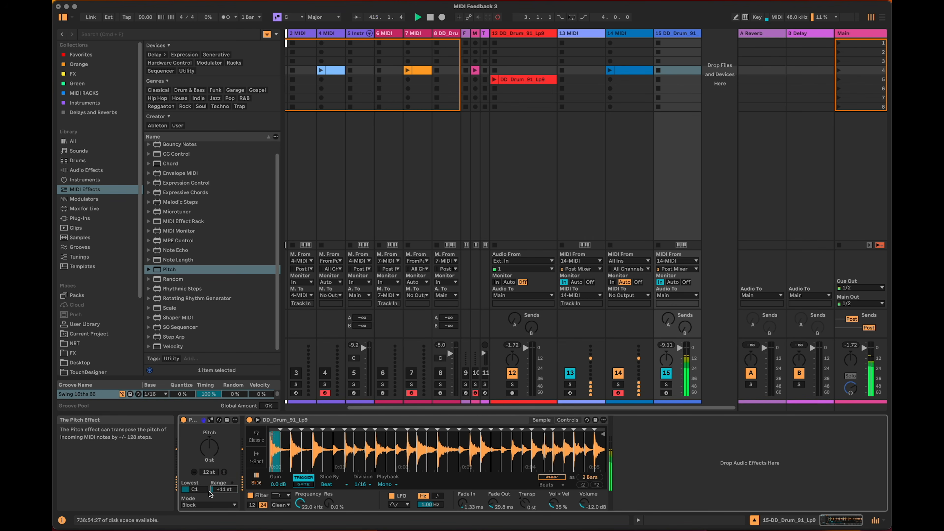
{"action": "left_click", "coordinate": [209, 505]}
{"action": "left_click", "coordinate": [201, 519]}
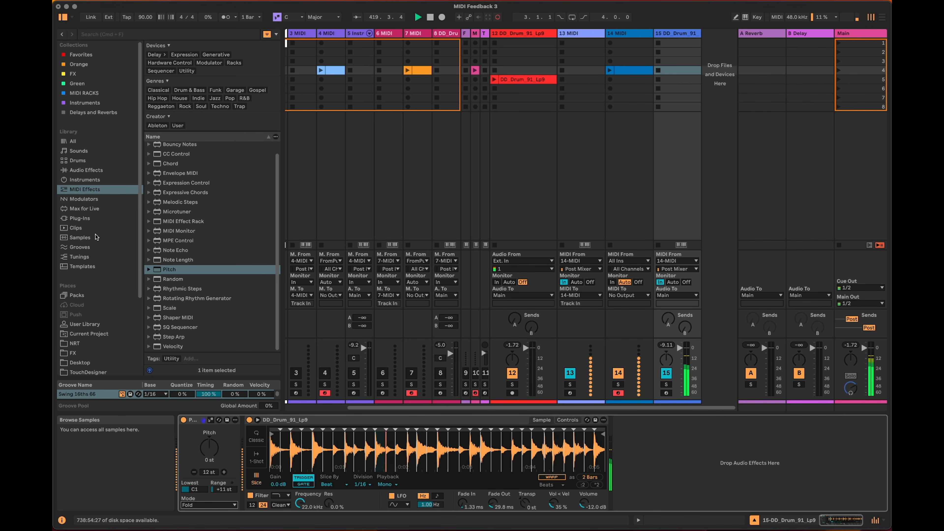
Add Roar after Simpler on the sliced drum track, adjust its drive and tone settings, and collapse the device.
{"action": "left_click", "coordinate": [86, 169]}
{"action": "scroll", "coordinate": [197, 243], "scroll_direction": "down", "scroll_amount": 5}
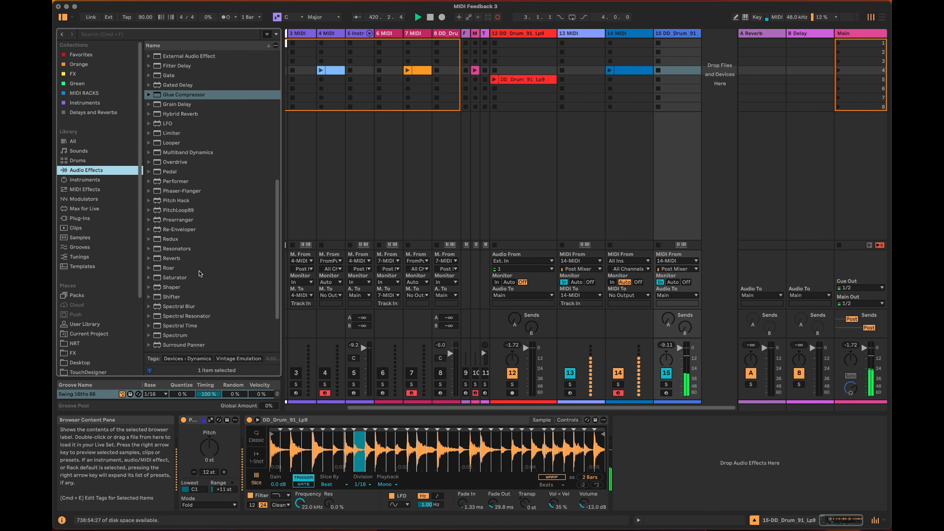
{"action": "left_click", "coordinate": [199, 269]}
{"action": "left_click_drag", "start_coordinate": [635, 444], "coordinate": [613, 437]}
{"action": "left_click_drag", "start_coordinate": [693, 443], "coordinate": [692, 434]}
{"action": "double_click", "coordinate": [636, 420]}
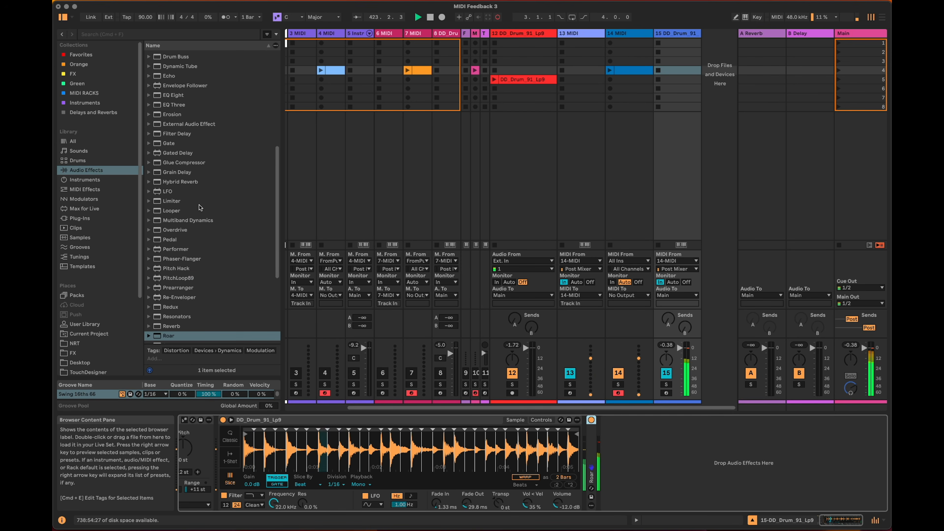
Add Glue Compressor after Roar with Threshold -13.3 dB, Makeup 2.54 dB and Dry/Wet 58%, adjust its Attack, and collapse it.
{"action": "scroll", "coordinate": [197, 210], "scroll_direction": "up", "scroll_amount": 5}
{"action": "left_click_drag", "start_coordinate": [202, 225], "coordinate": [734, 510]}
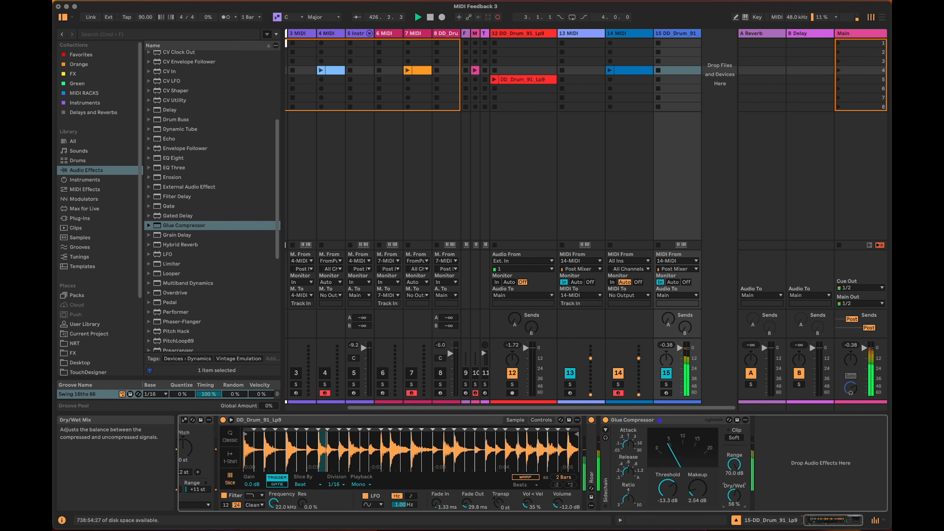
{"action": "left_click_drag", "start_coordinate": [628, 445], "coordinate": [628, 432]}
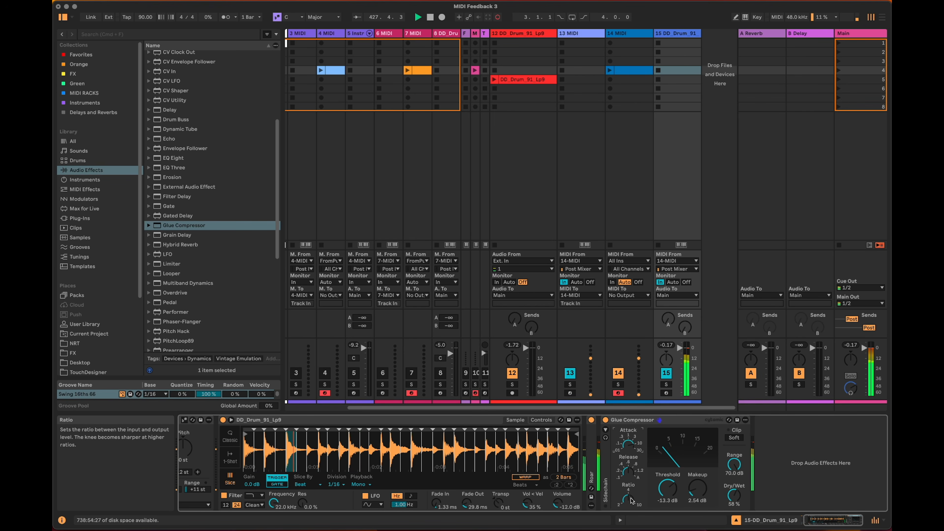
{"action": "double_click", "coordinate": [623, 418]}
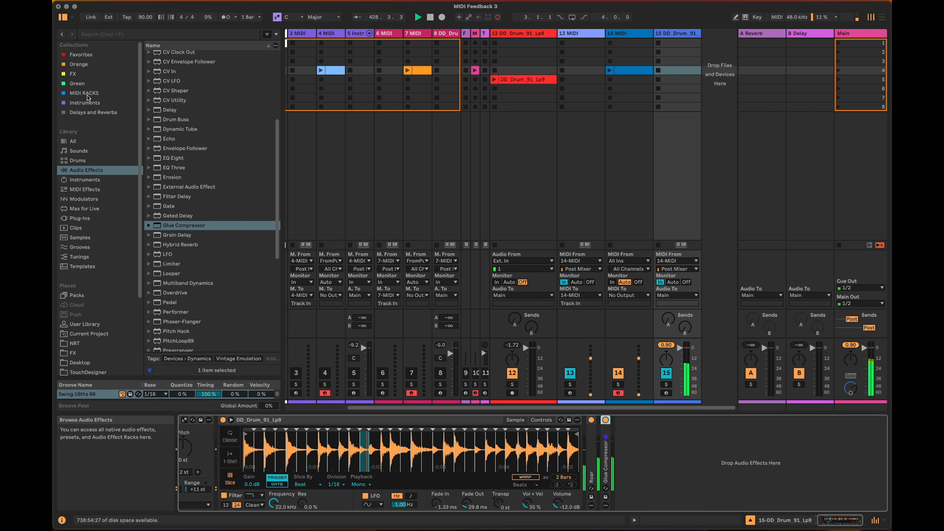
Add the 4 Tap Granular Dly rack from the FX collection after Glue Compressor on the drum track.
{"action": "left_click", "coordinate": [94, 76]}
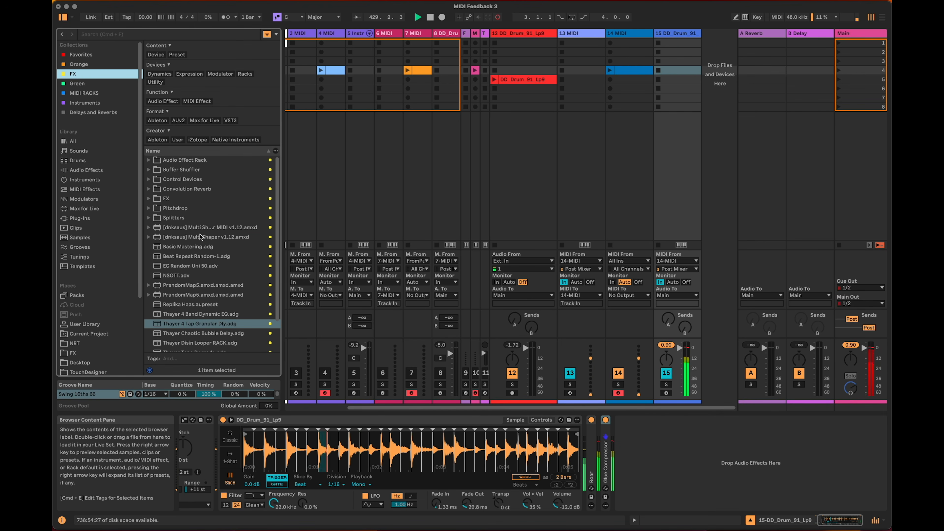
{"action": "left_click_drag", "start_coordinate": [207, 328], "coordinate": [667, 449]}
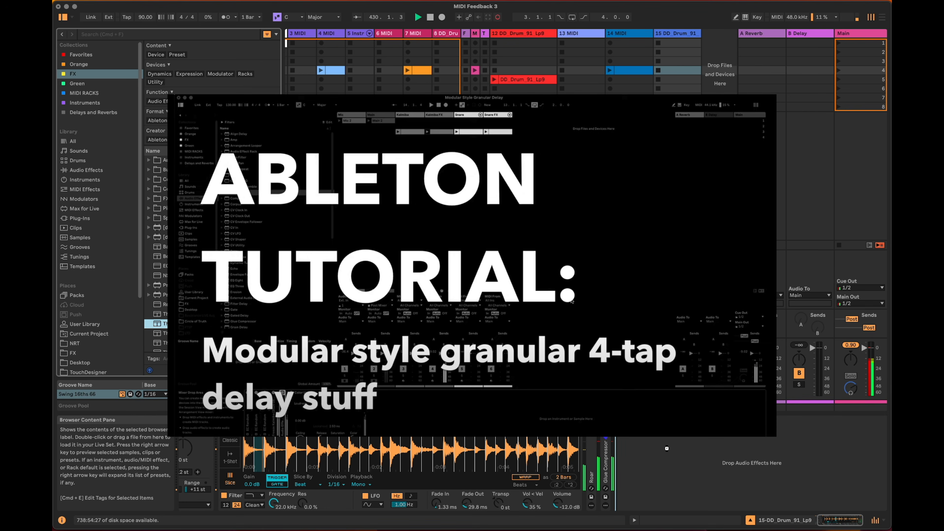
{"action": "left_click_drag", "start_coordinate": [667, 450], "coordinate": [666, 452]}
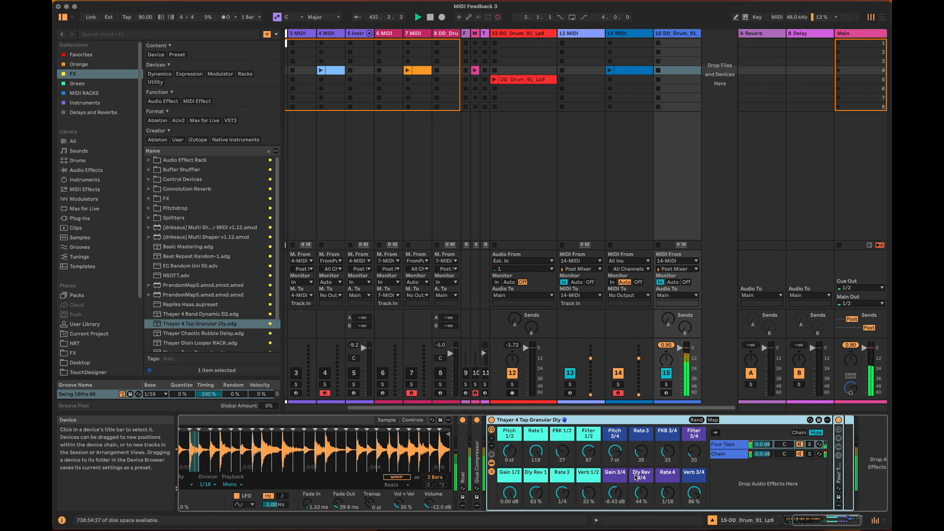
Set the delay rack's Verb macros to 0%, Dly Rev 1 to 25% and Dly Rev 3/4 to 27%, raise Rate 3, and collapse the rack.
{"action": "left_click_drag", "start_coordinate": [588, 494], "coordinate": [589, 523]}
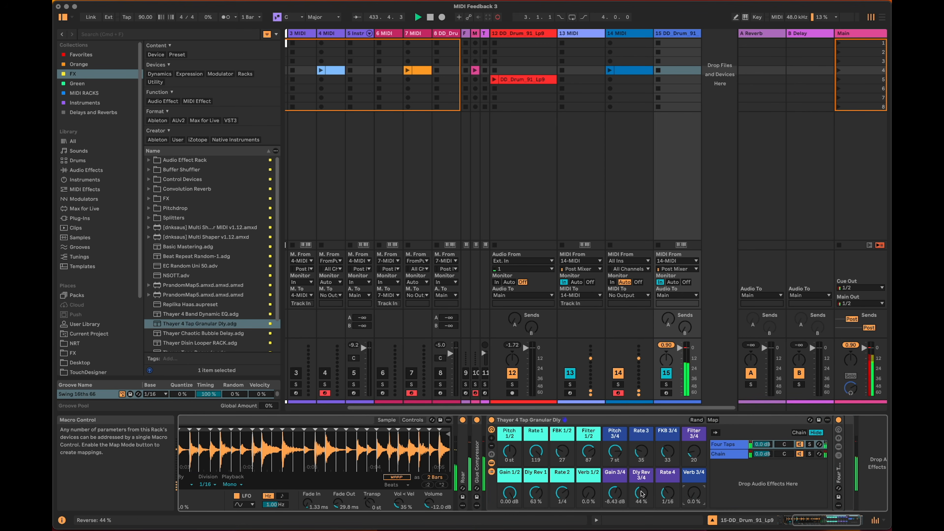
{"action": "left_click_drag", "start_coordinate": [535, 493], "coordinate": [536, 525]}
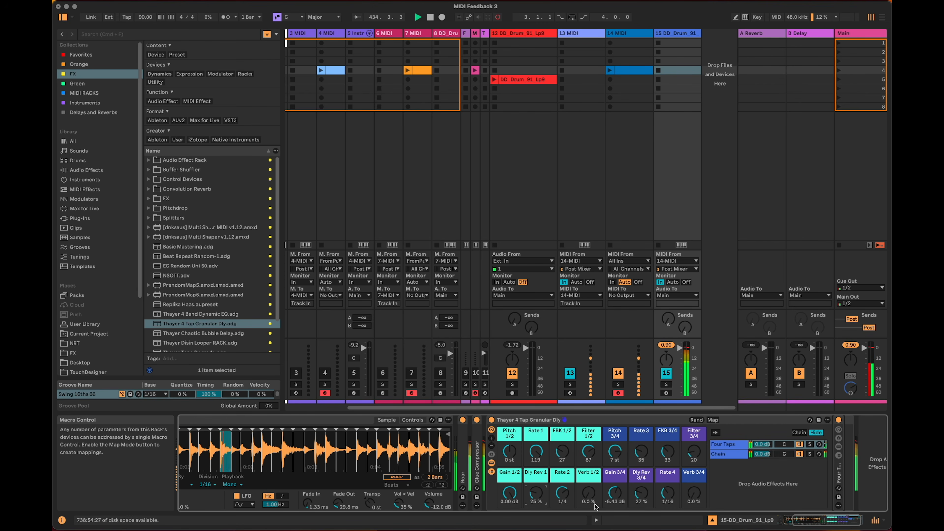
{"action": "left_click_drag", "start_coordinate": [641, 452], "coordinate": [641, 437]}
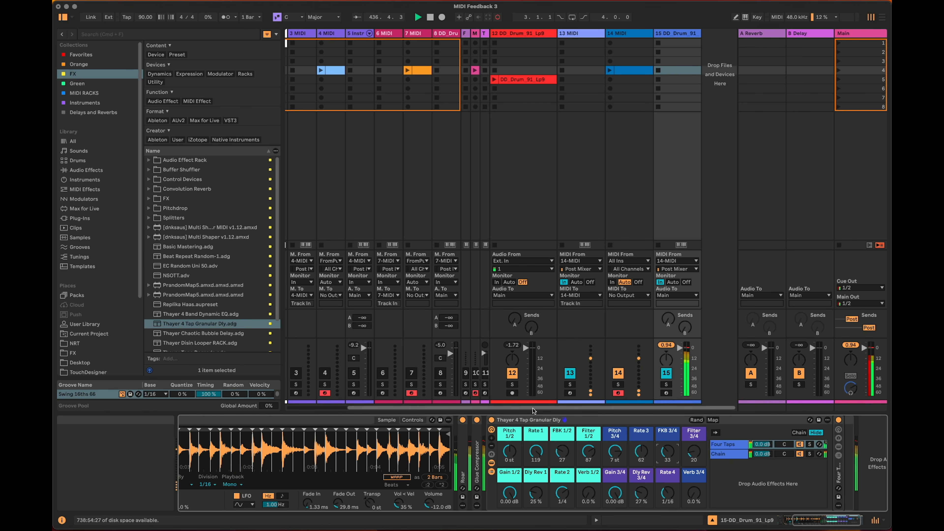
{"action": "double_click", "coordinate": [528, 420]}
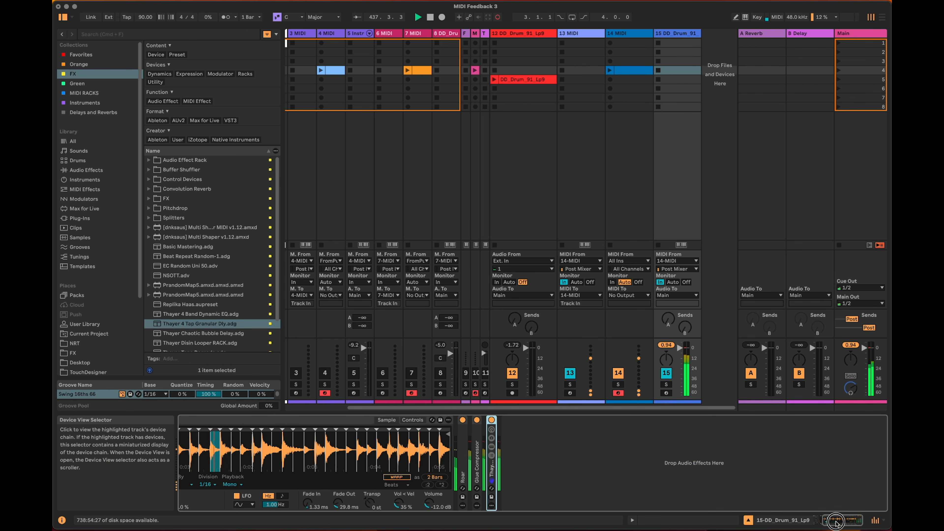
{"action": "left_click_drag", "start_coordinate": [837, 520], "coordinate": [824, 520]}
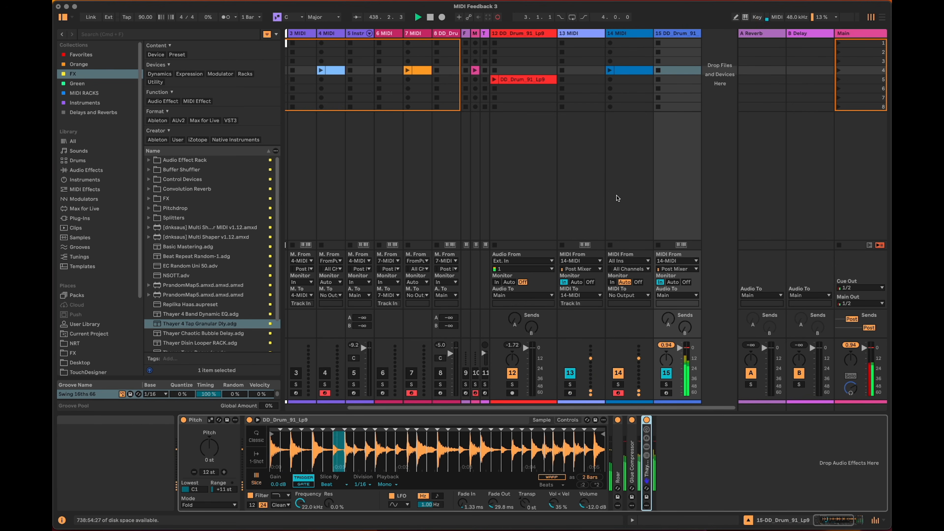
Deactivate the 13 MIDI track to stop its feedback and reactivate the earlier feedback tracks 3 through 8.
{"action": "left_click_drag", "start_coordinate": [663, 408], "coordinate": [601, 411]}
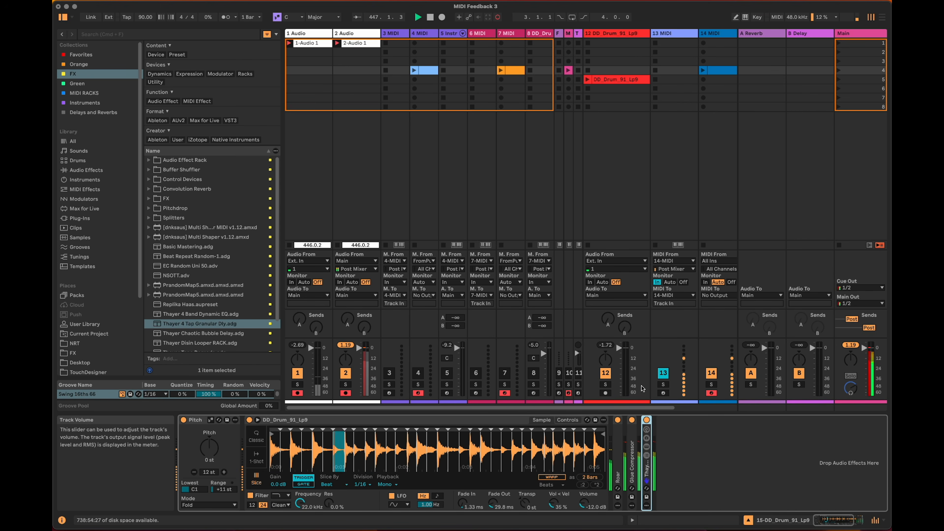
{"action": "left_click", "coordinate": [663, 373]}
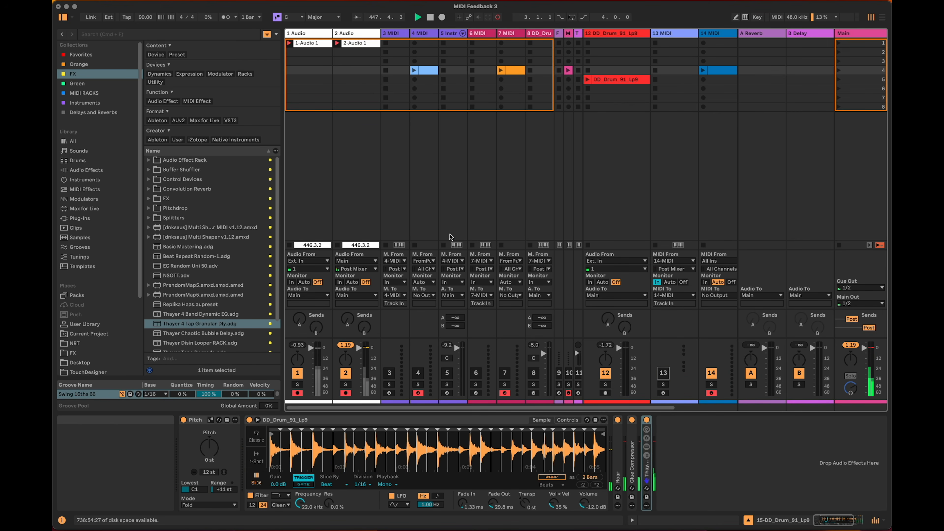
{"action": "left_click", "coordinate": [418, 373]}
{"action": "left_click", "coordinate": [447, 373]}
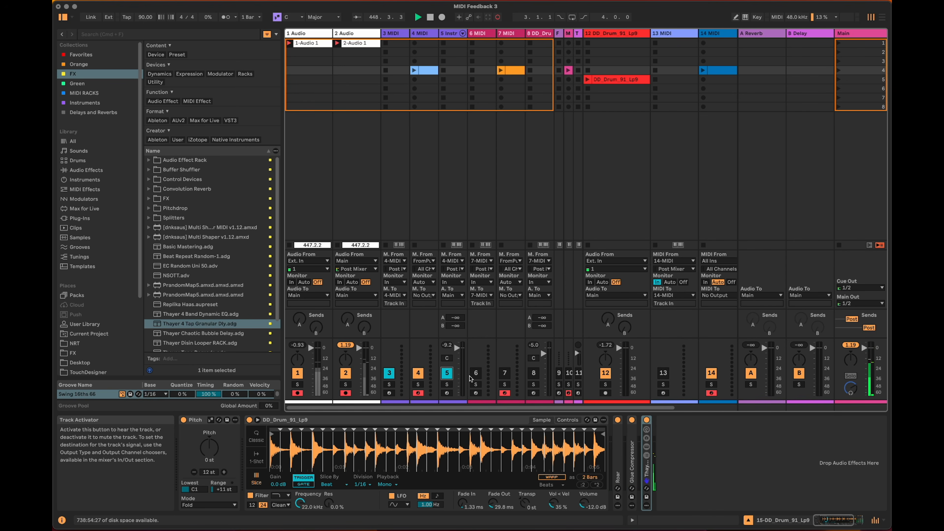
{"action": "left_click", "coordinate": [505, 373]}
{"action": "left_click", "coordinate": [530, 375]}
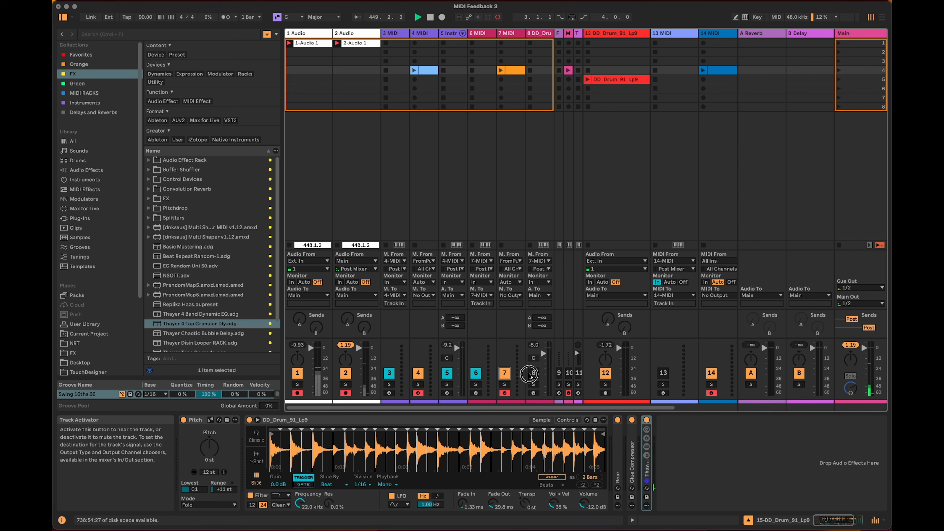